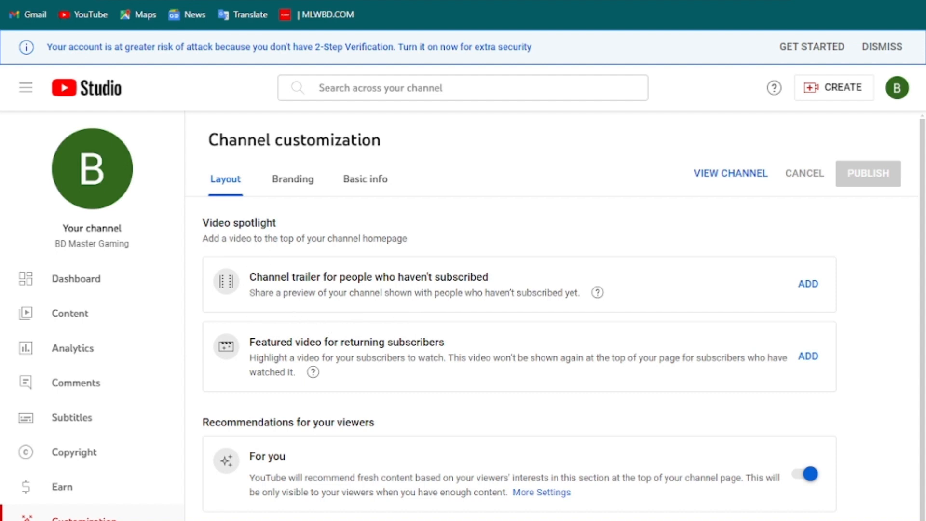
- Upload the Gaming Logo image from the Desktop as the channel's profile picture in Branding, keeping the default crop
click(303, 192)
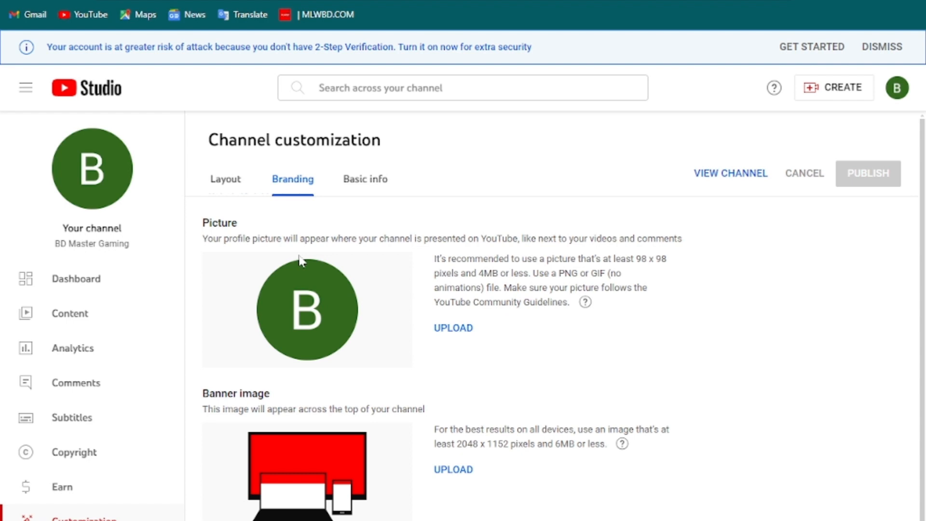
click(458, 328)
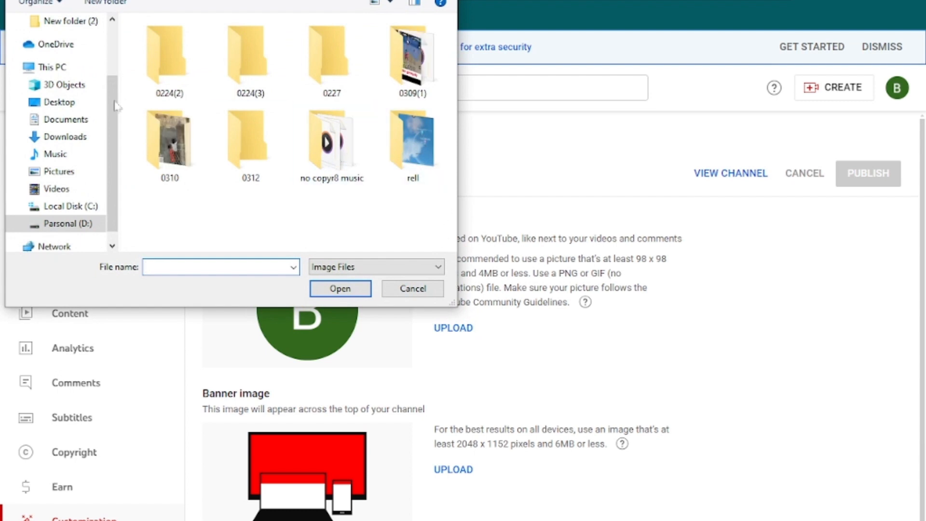
click(48, 103)
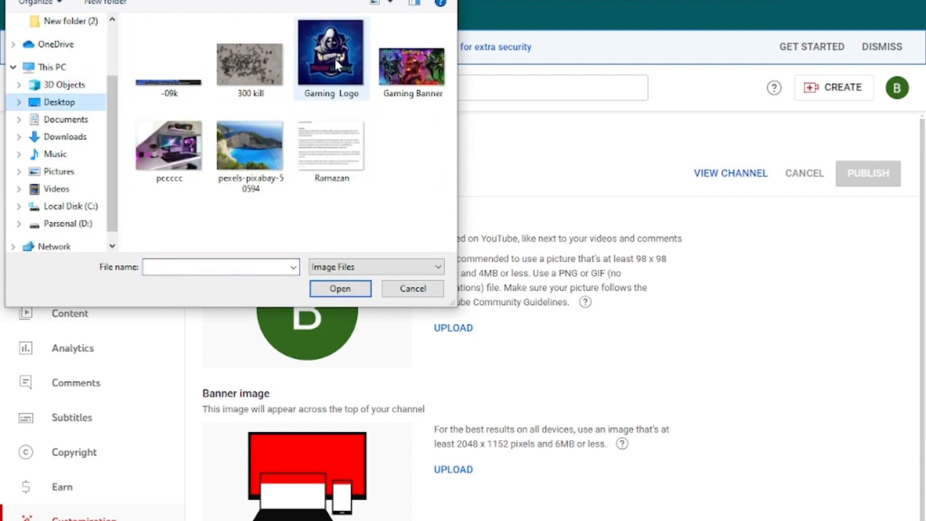
click(341, 40)
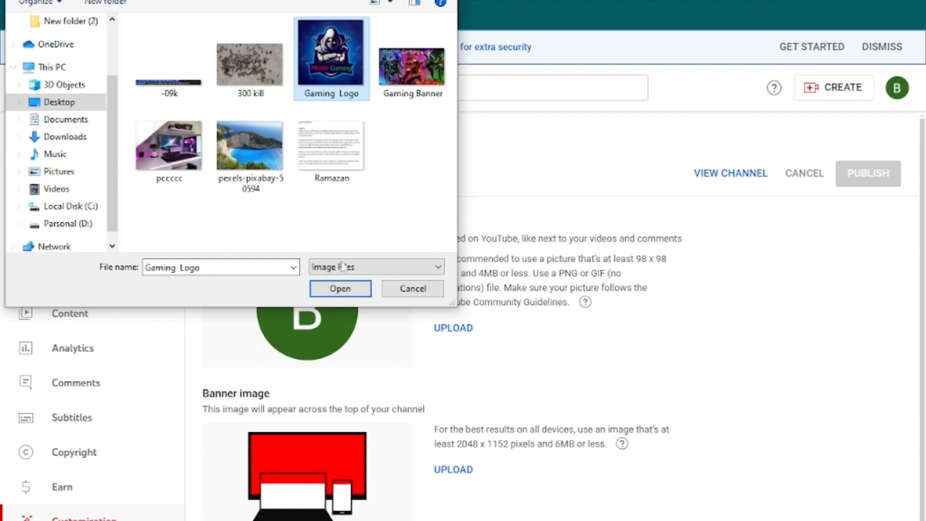
click(340, 288)
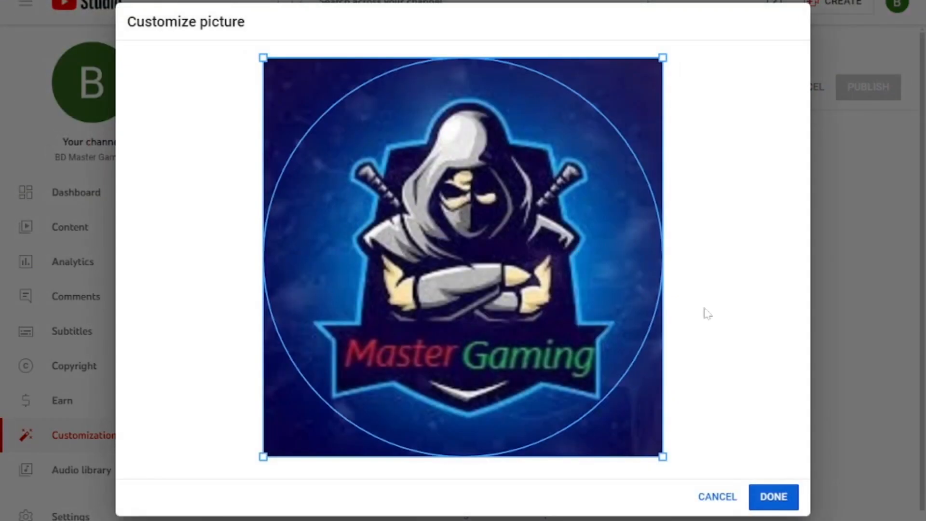
click(775, 497)
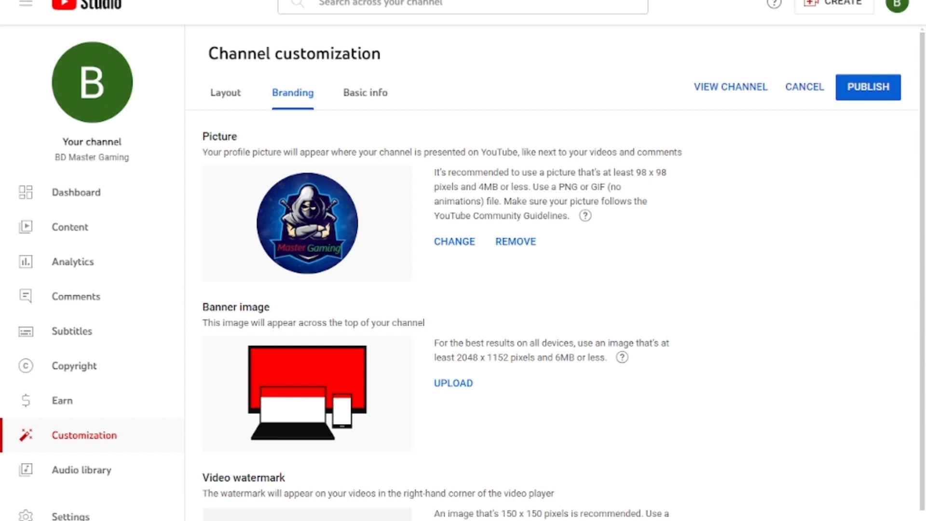
- Upload the Pink Gaming YouTube Channel Art image as the channel banner with its default crop and publish the branding changes
click(468, 386)
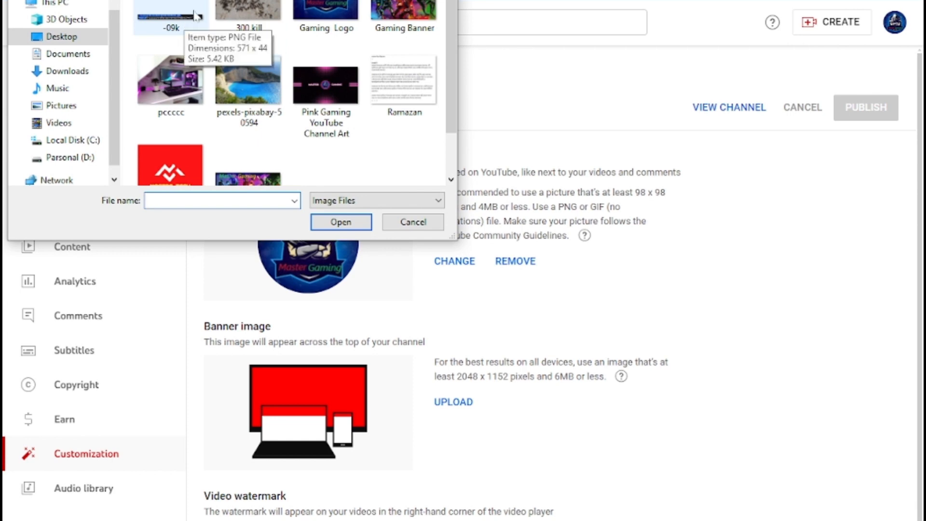
scroll(194, 17, down, 1)
scroll(193, 27, up, 1)
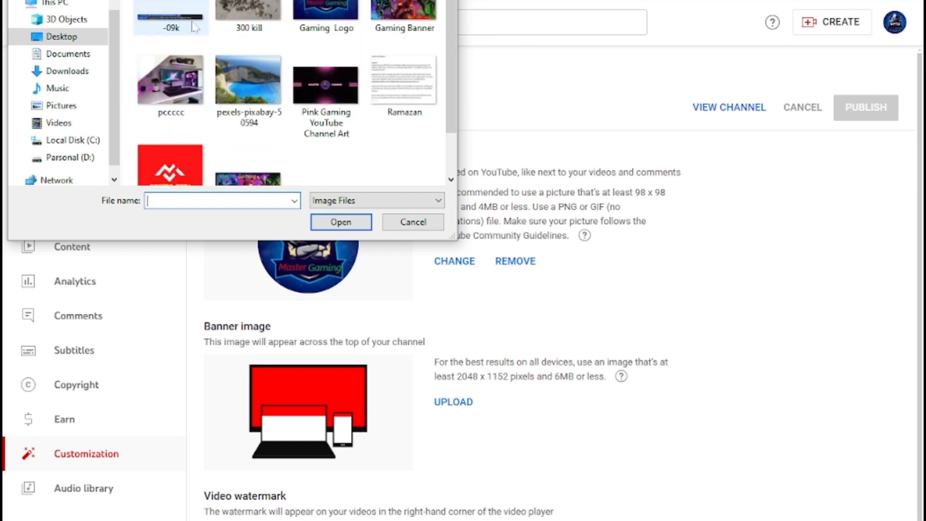
click(314, 86)
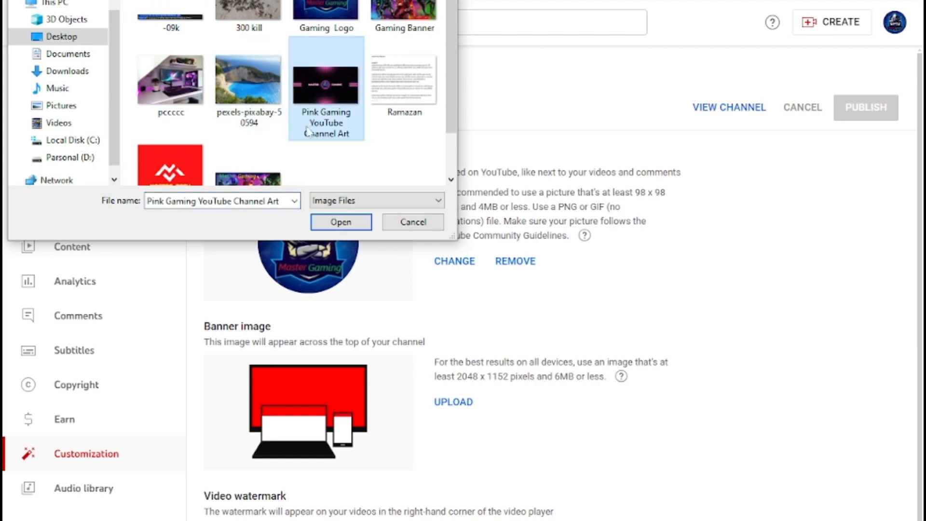
click(328, 223)
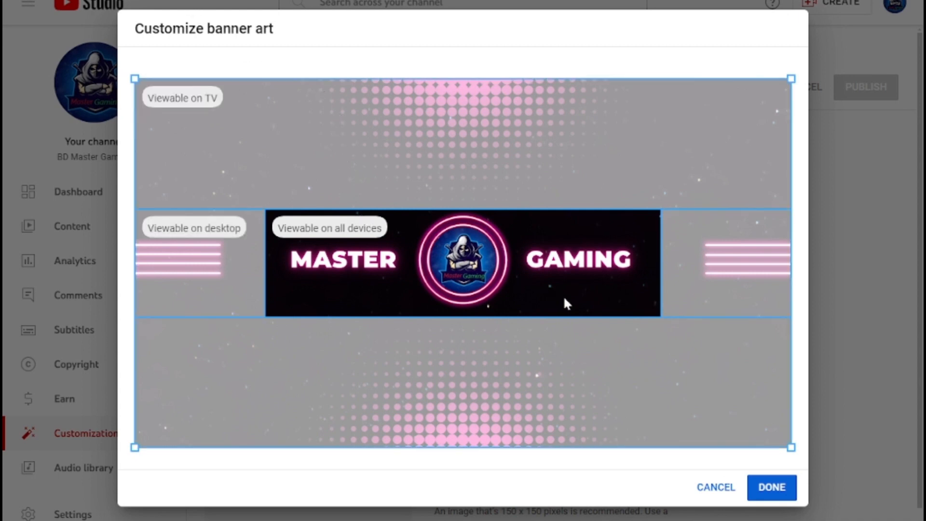
click(782, 489)
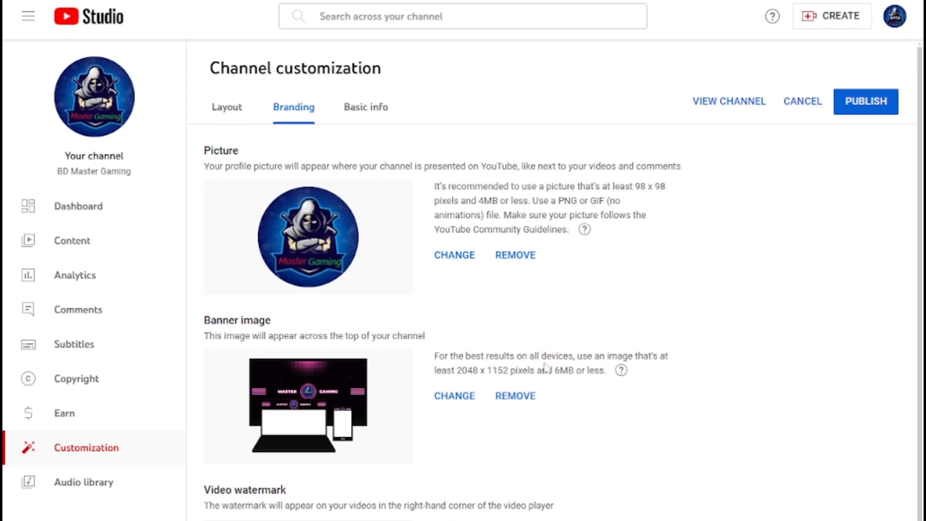
scroll(428, 374, down, 2)
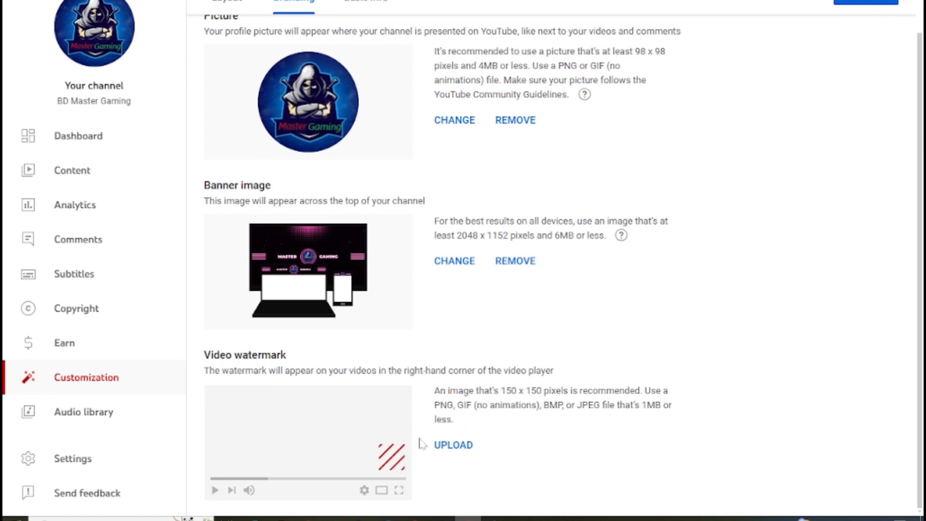
click(876, 2)
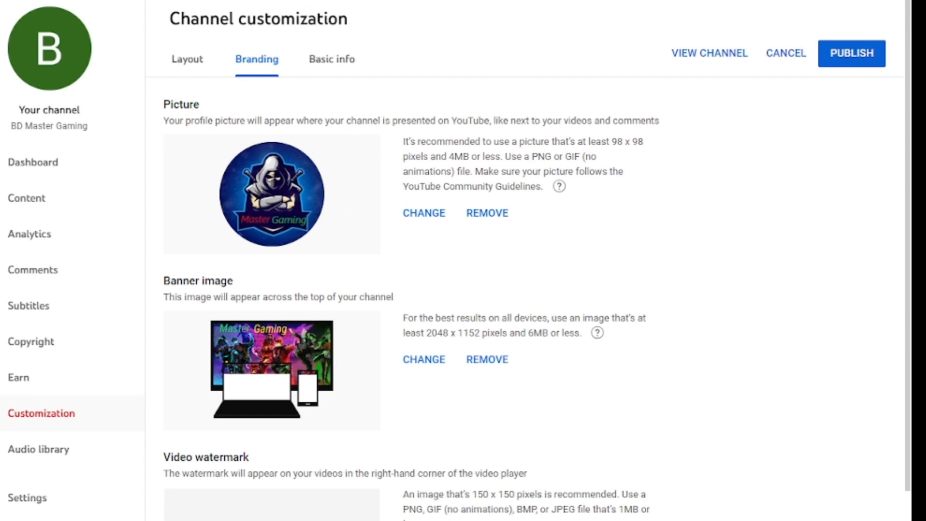
- Fill the channel description in Basic info with the English welcome paragraph copied from New Text Document (2) in Notepad
click(340, 63)
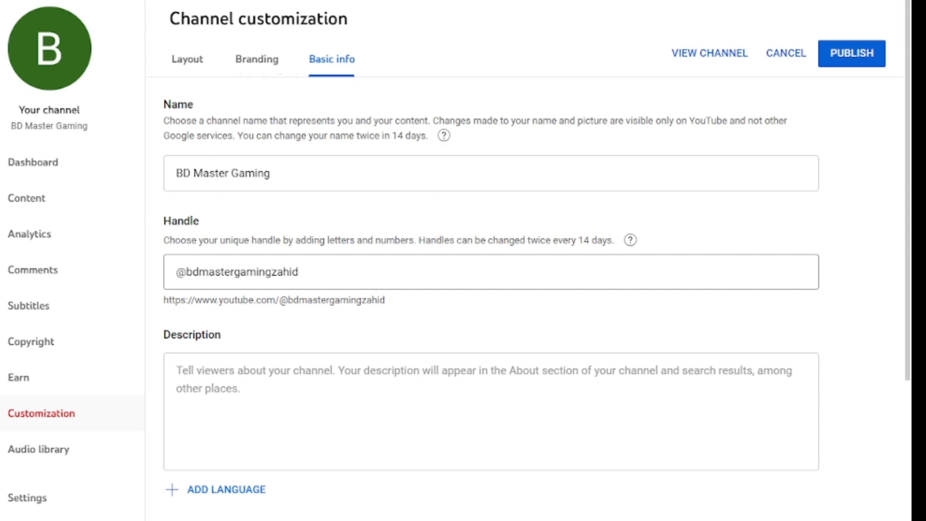
scroll(482, 289, down, 5)
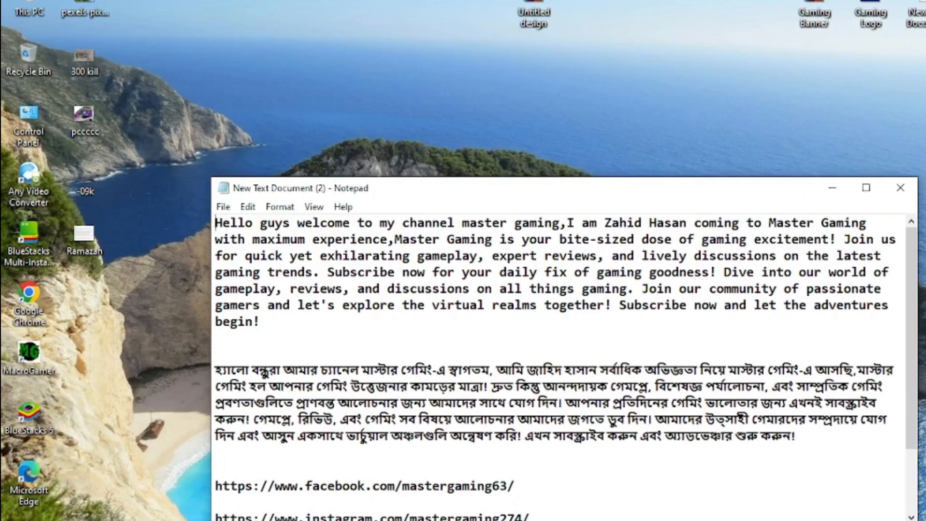
drag(215, 223, 260, 321)
right_click(288, 302)
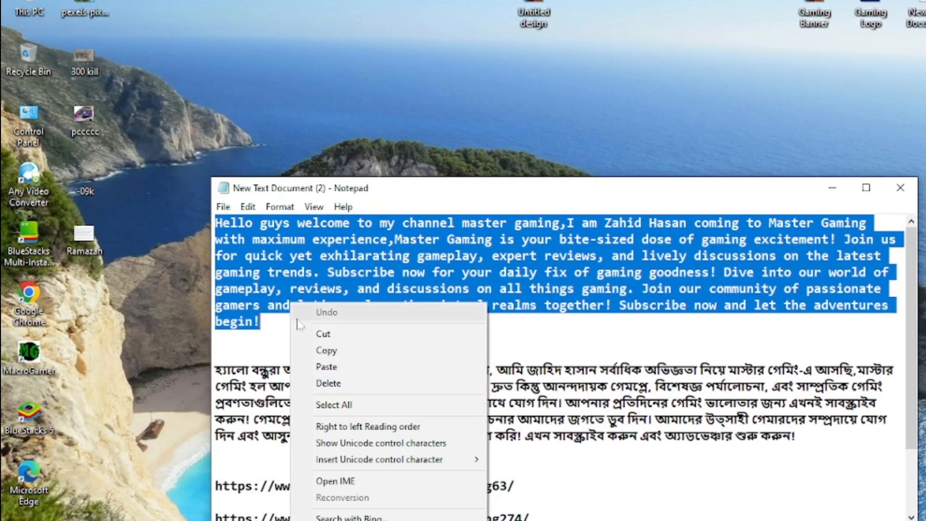
click(323, 352)
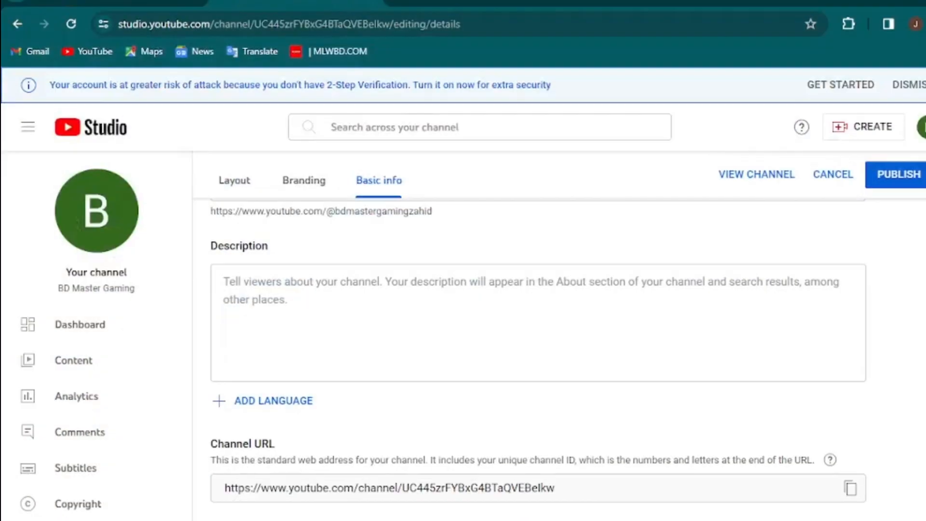
click(263, 291)
right_click(263, 290)
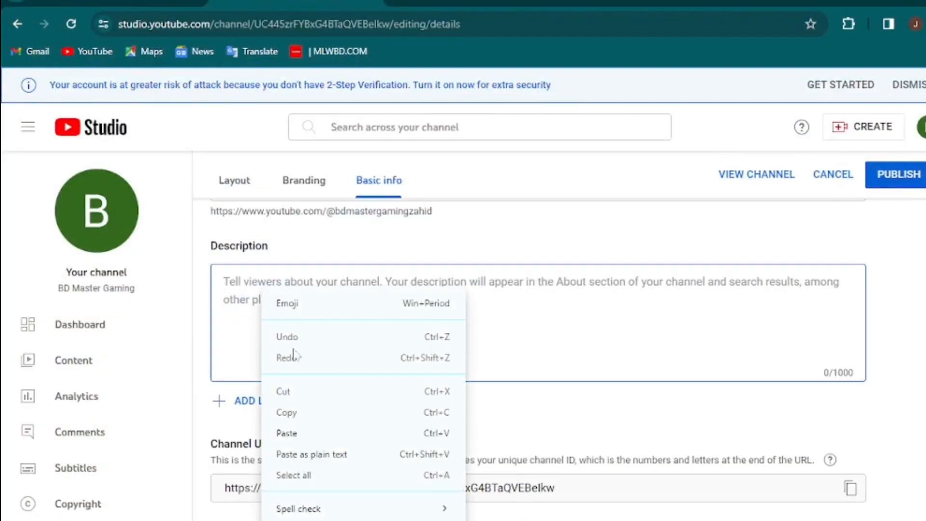
click(290, 433)
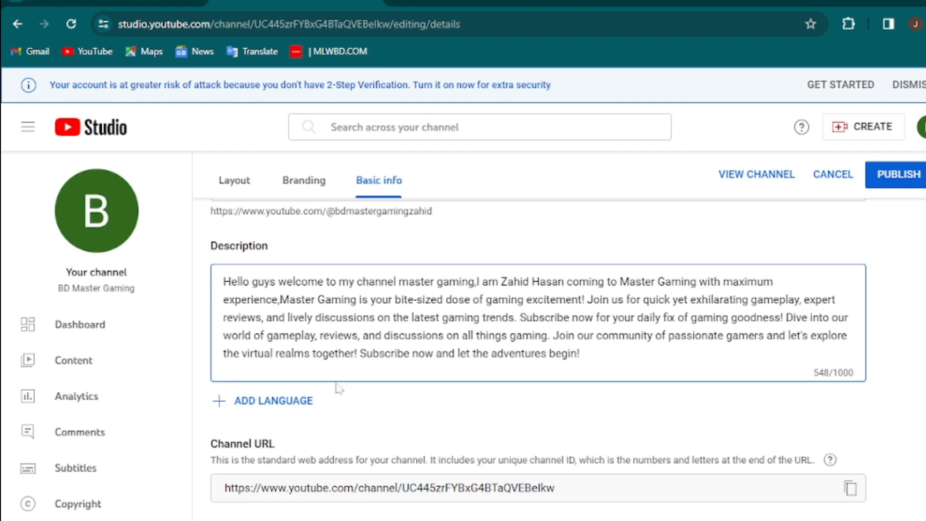
- Append the Facebook link, Instagram link and contact e-mail from the Notepad document below the channel description, separated by a blank line
key(Return)
key(Return)
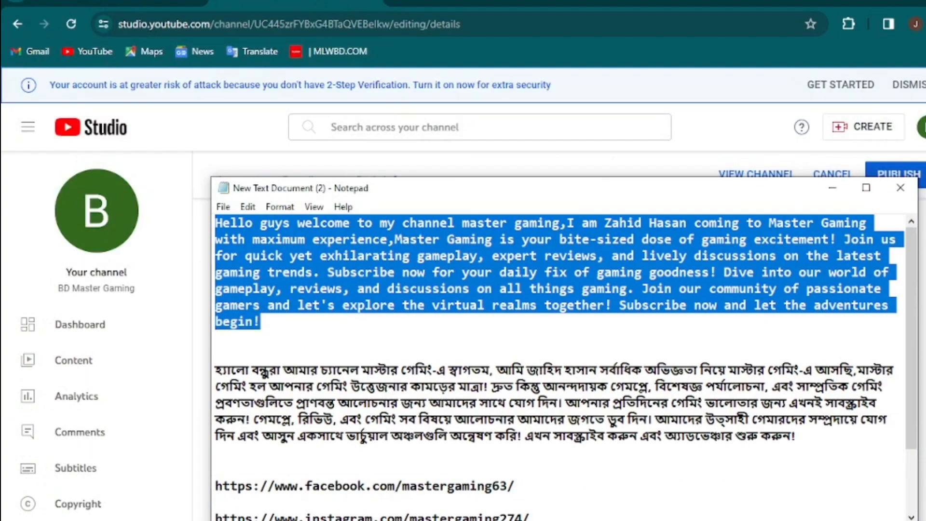
click(514, 486)
click(529, 517)
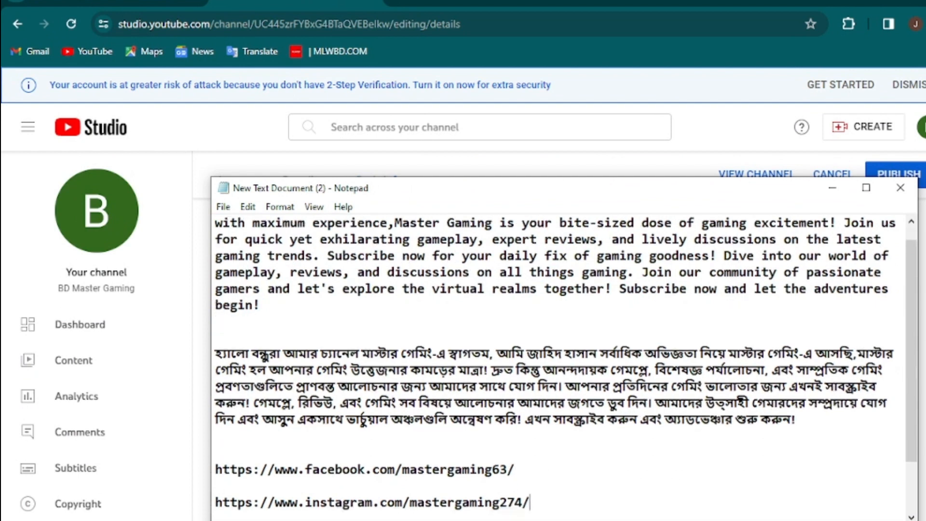
drag(529, 503, 216, 404)
click(388, 470)
right_click(313, 403)
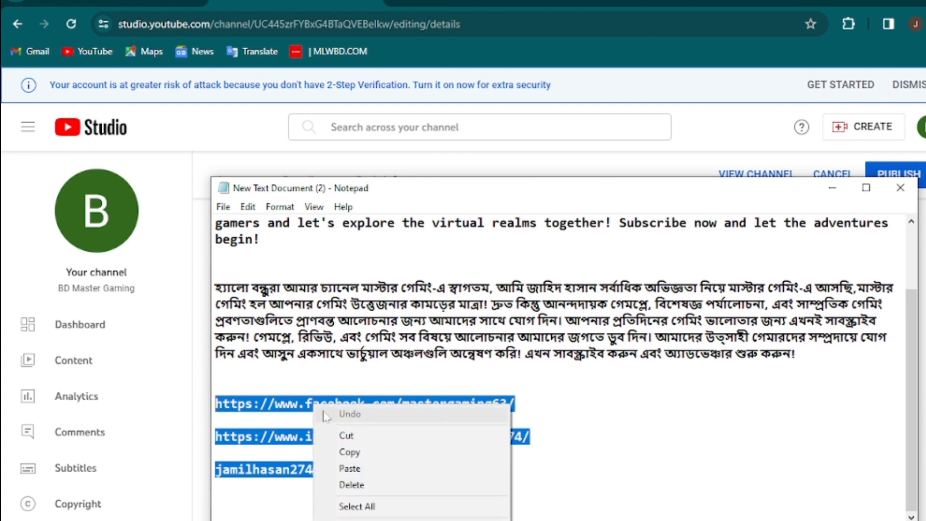
click(350, 452)
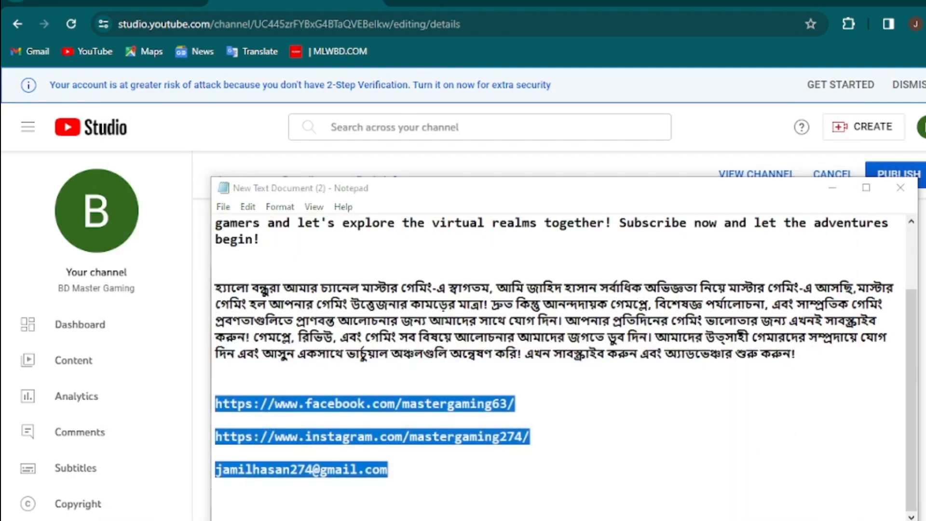
key(alt+Tab)
right_click(225, 375)
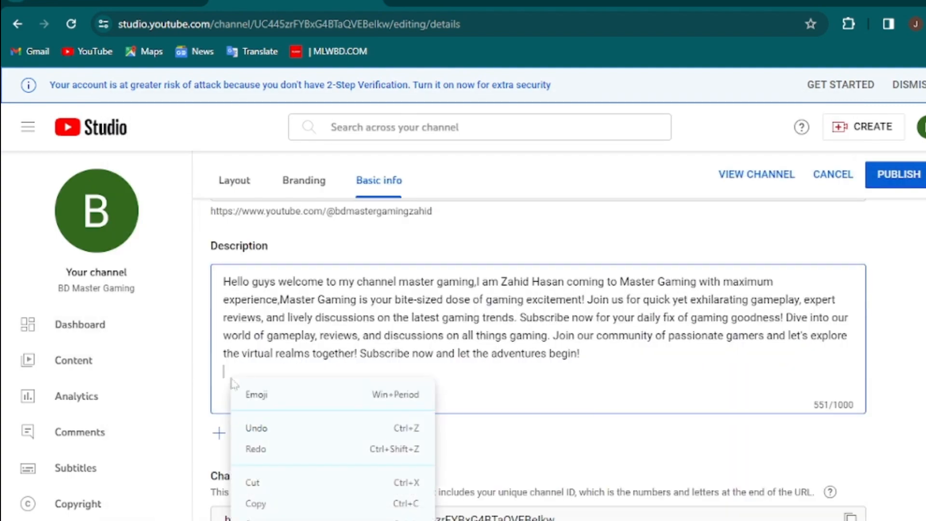
click(255, 519)
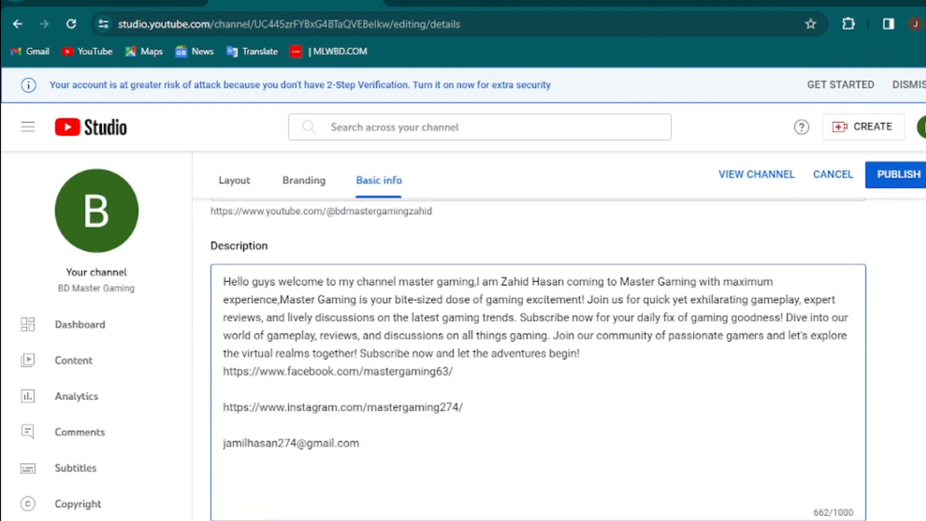
key(Return)
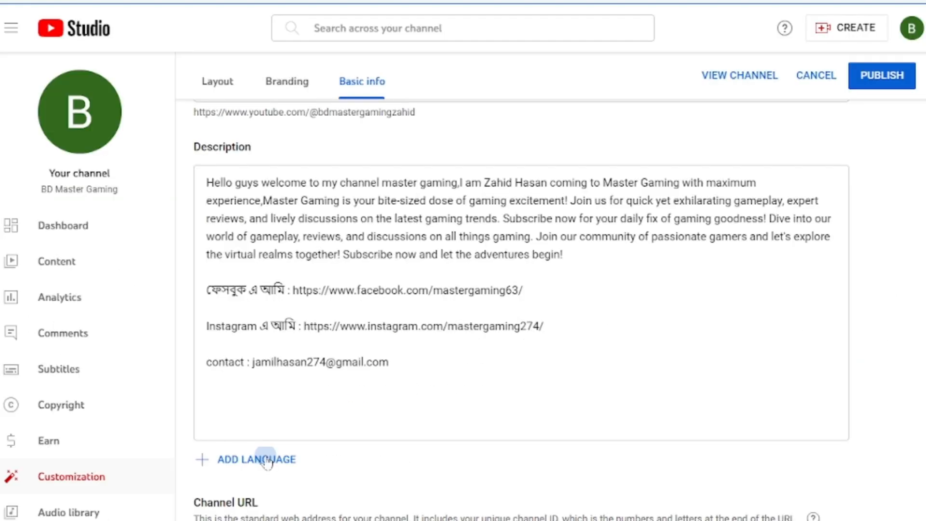
- Add a channel translation for the description and choose Bangla as the translation language
click(263, 458)
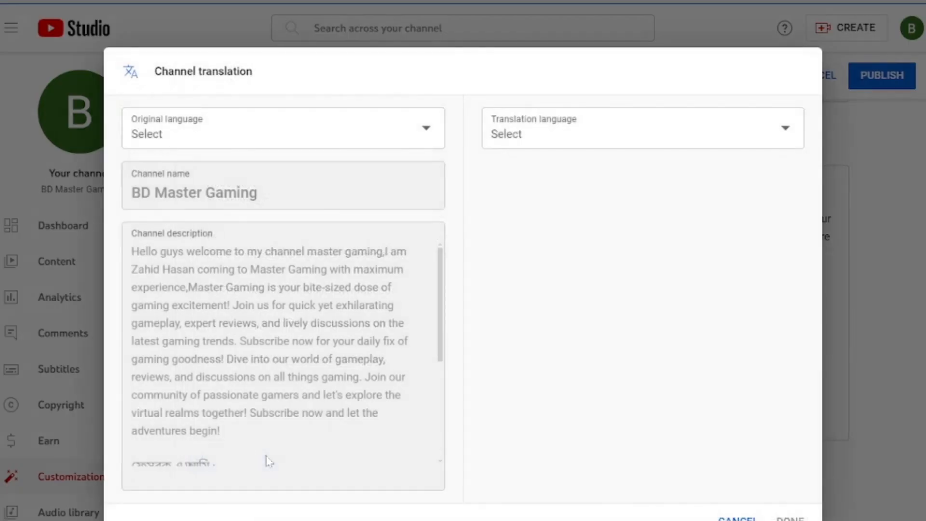
scroll(288, 442, down, 4)
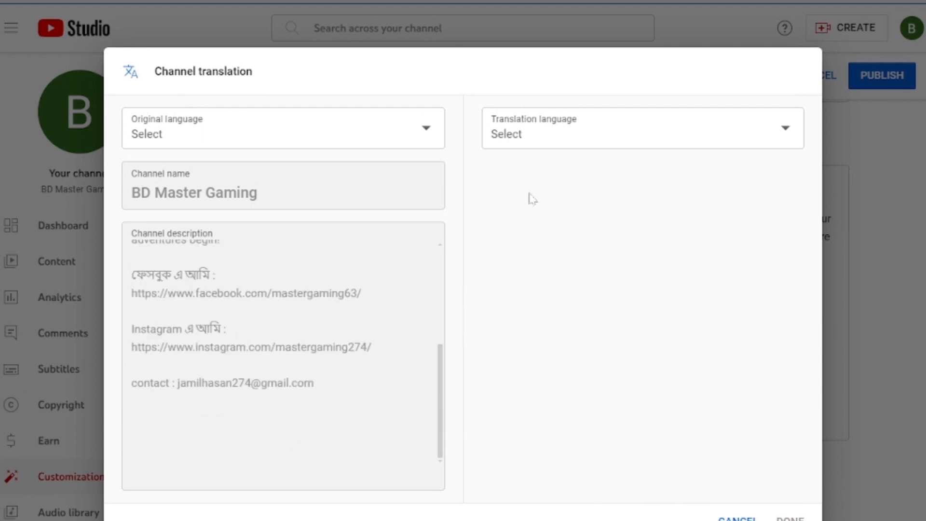
scroll(350, 278, up, 5)
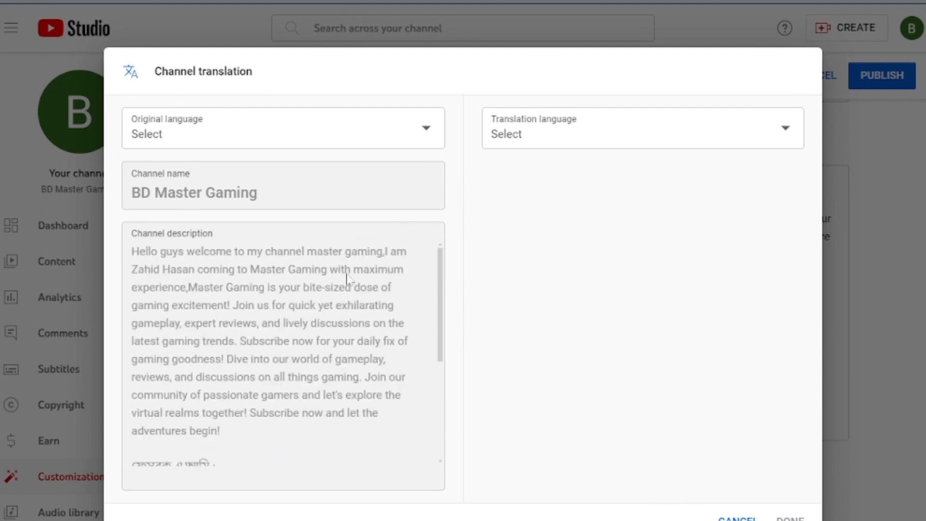
click(513, 141)
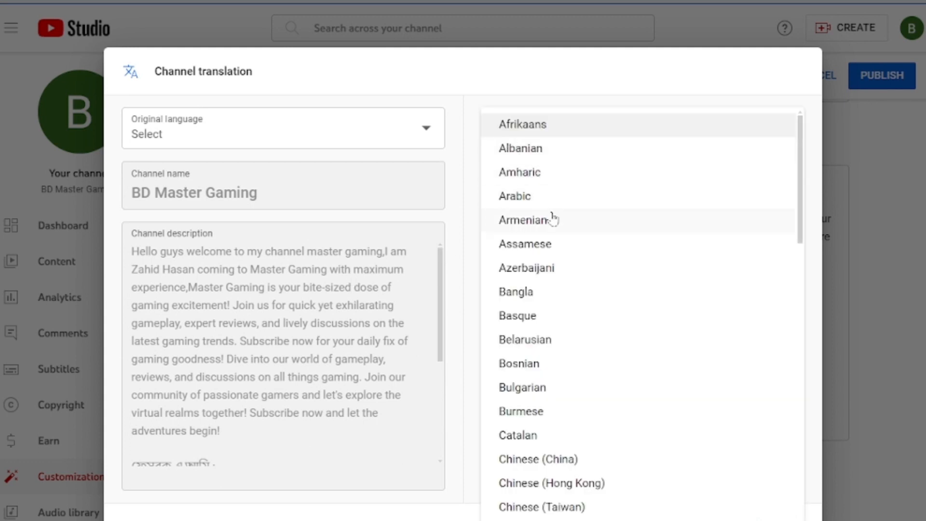
click(549, 293)
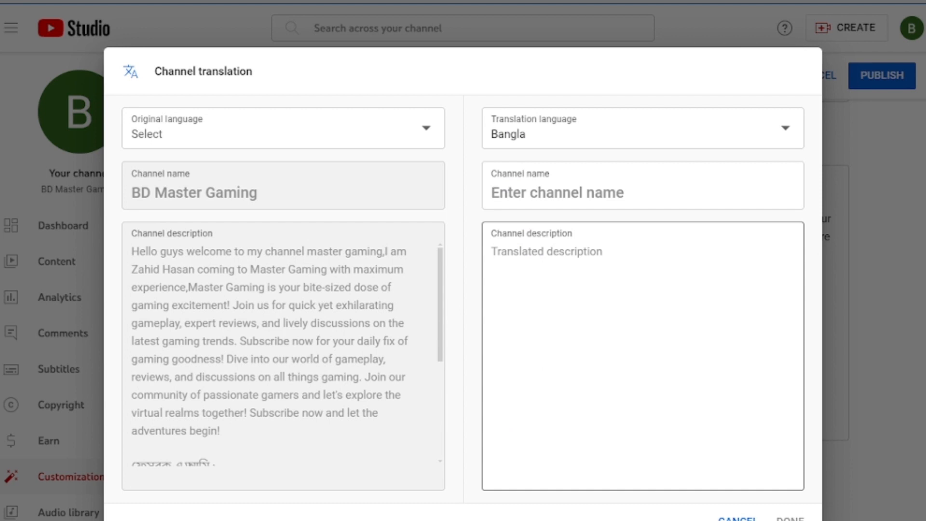
- Copy the original channel name BD Master Gaming into the channel name of the Bangla translation
click(555, 194)
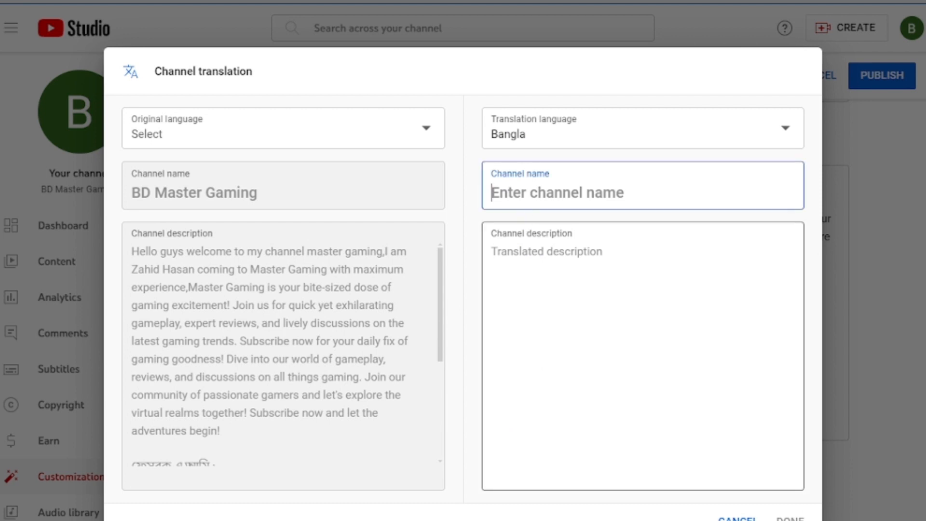
drag(263, 200, 129, 202)
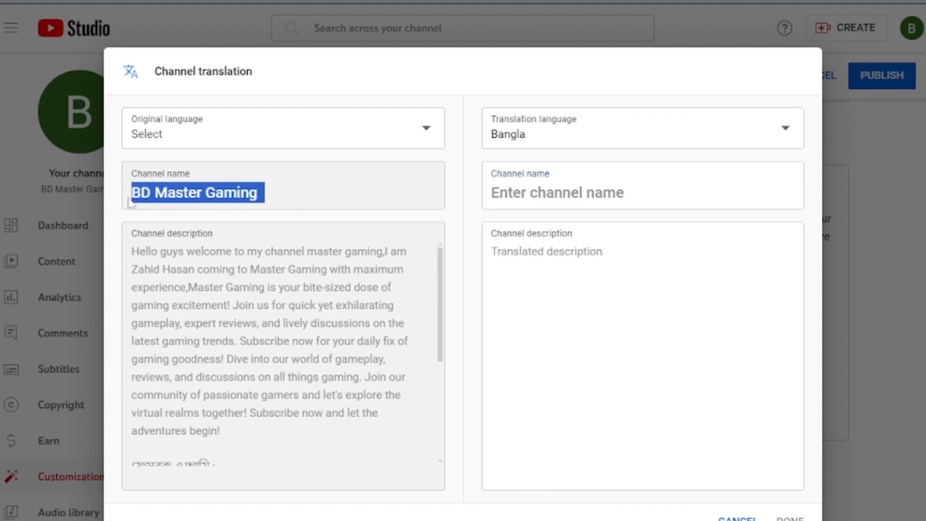
click(512, 193)
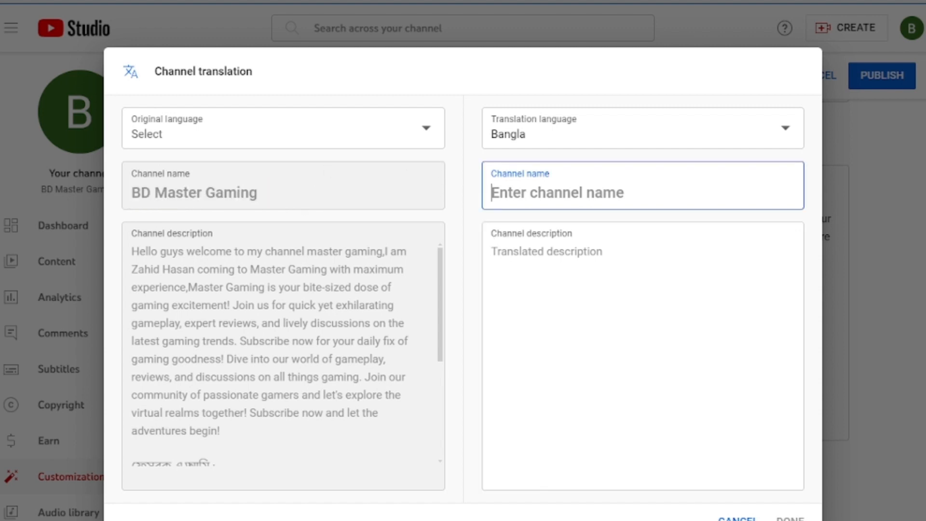
key(ctrl+v)
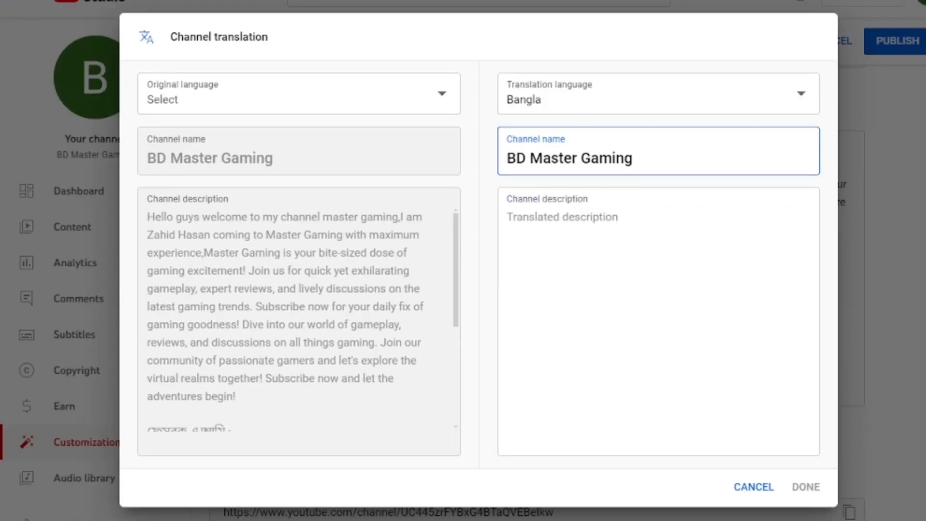
- Fill the channel description of the Bangla translation with the Bangla welcome paragraph copied from New Text Document (2) in Notepad
click(457, 520)
click(513, 502)
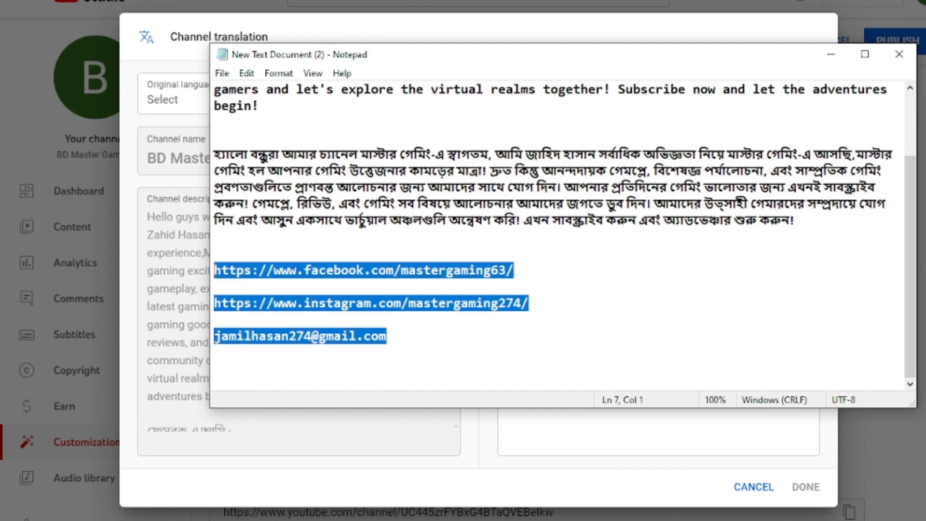
key(ctrl+End)
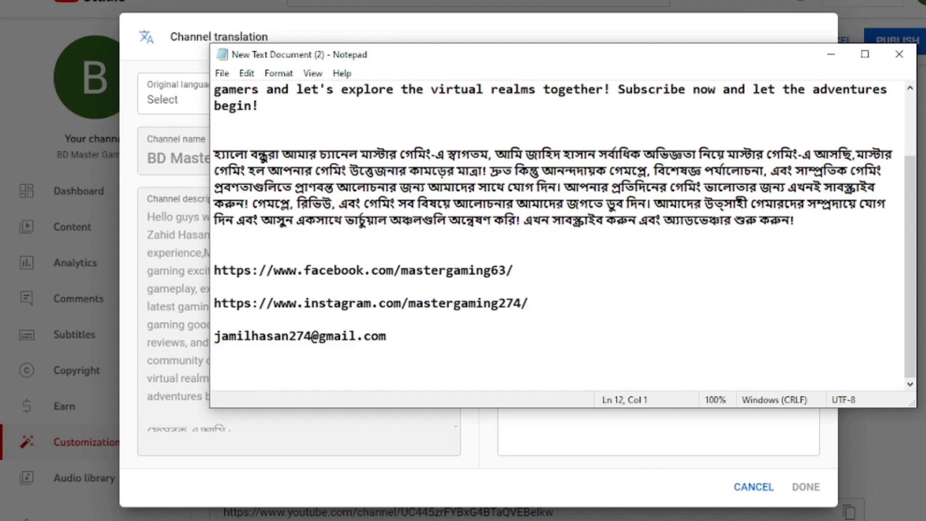
click(387, 336)
drag(795, 221, 215, 151)
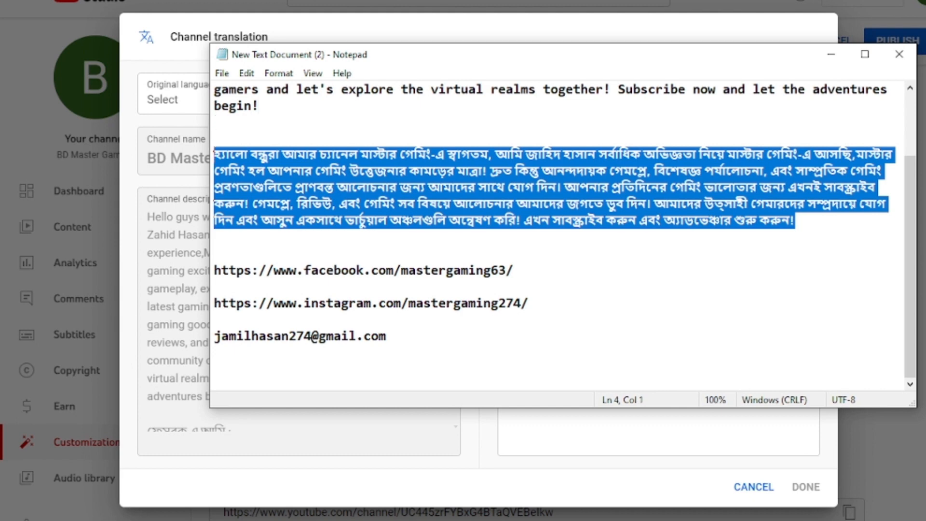
key(ctrl+c)
key(alt+Tab)
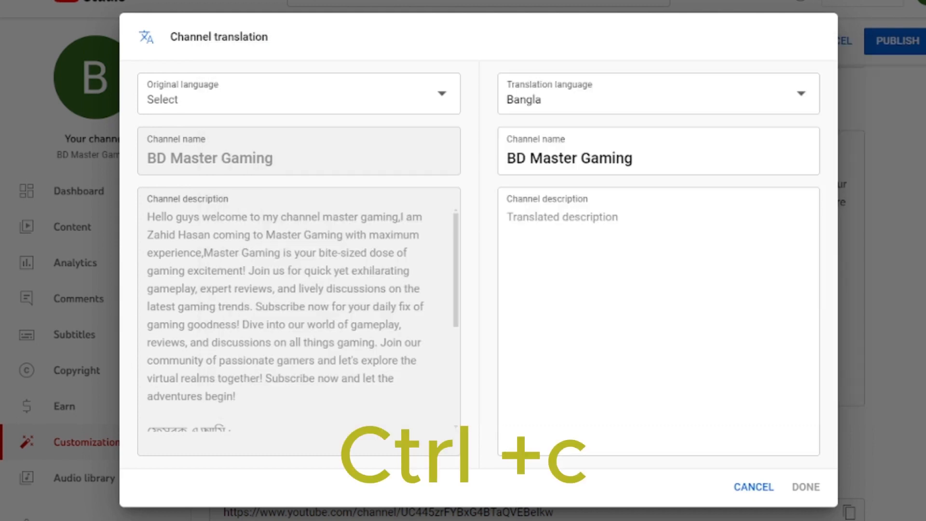
click(563, 218)
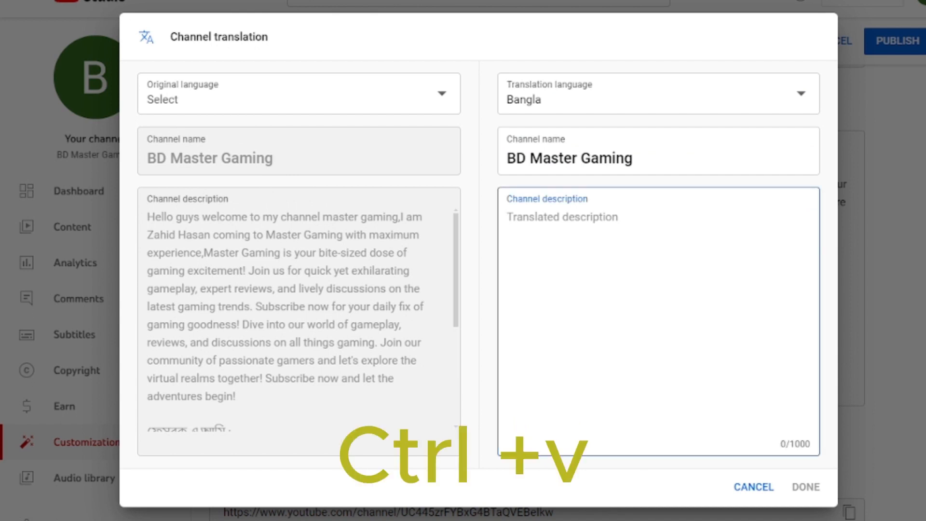
key(ctrl+v)
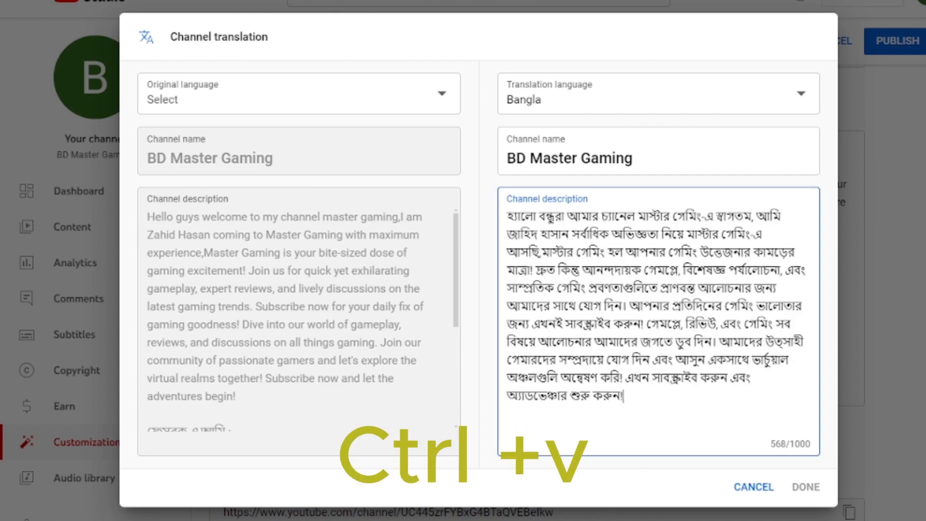
- Append the Facebook, Instagram and contact lines from the original channel description on a new line below the Bangla description
scroll(311, 367, down, 4)
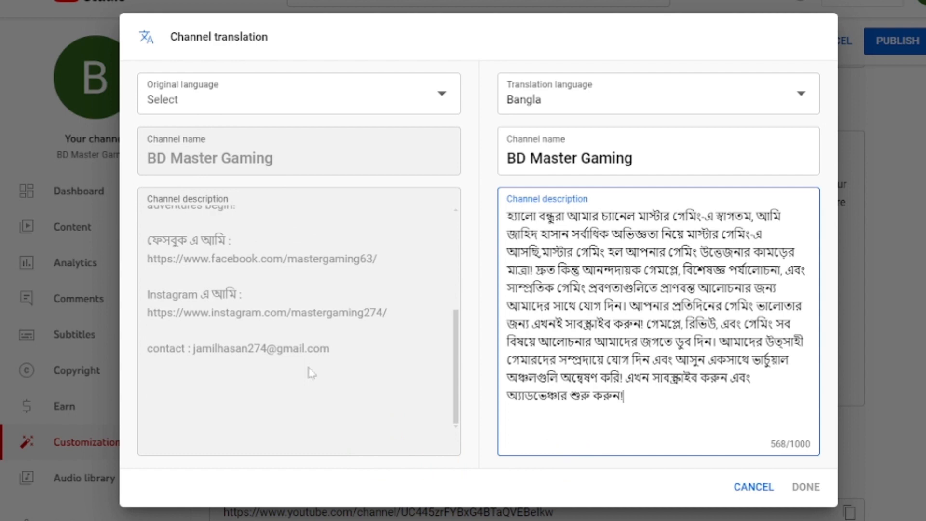
drag(333, 355, 146, 244)
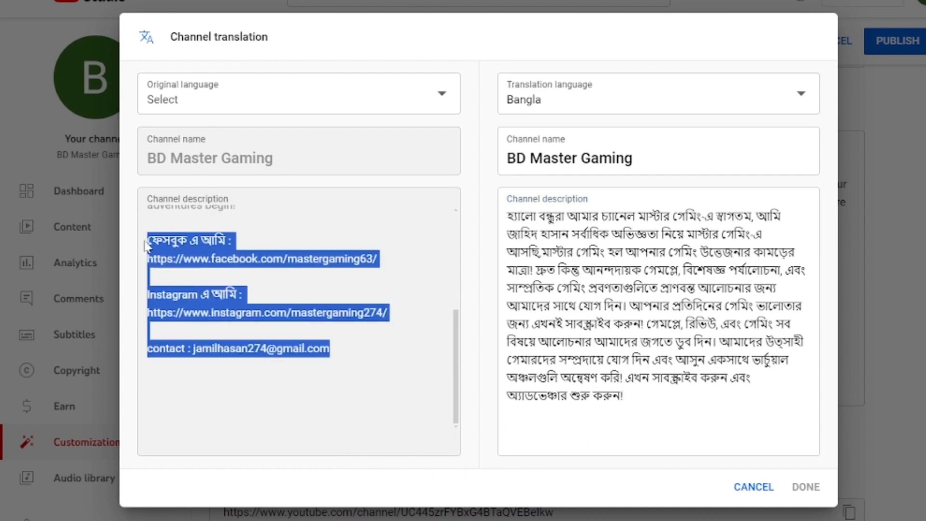
click(611, 438)
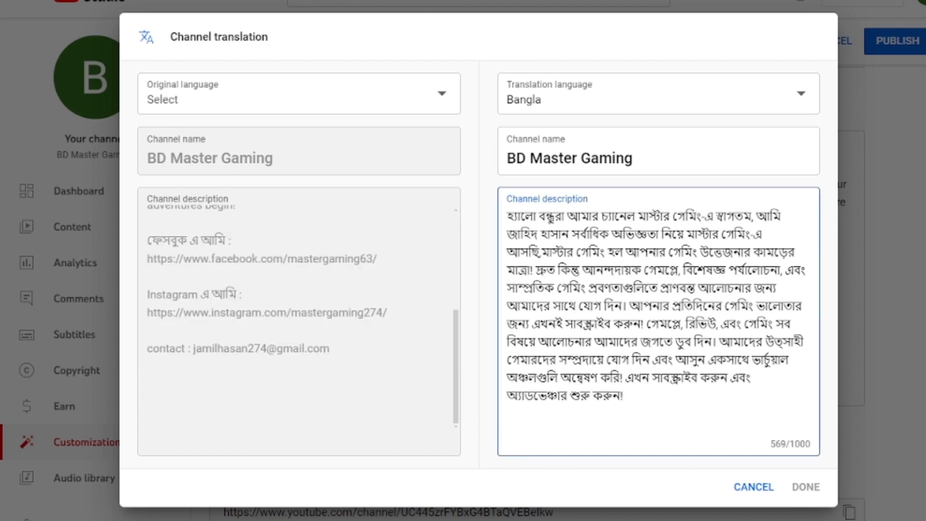
key(ctrl+v)
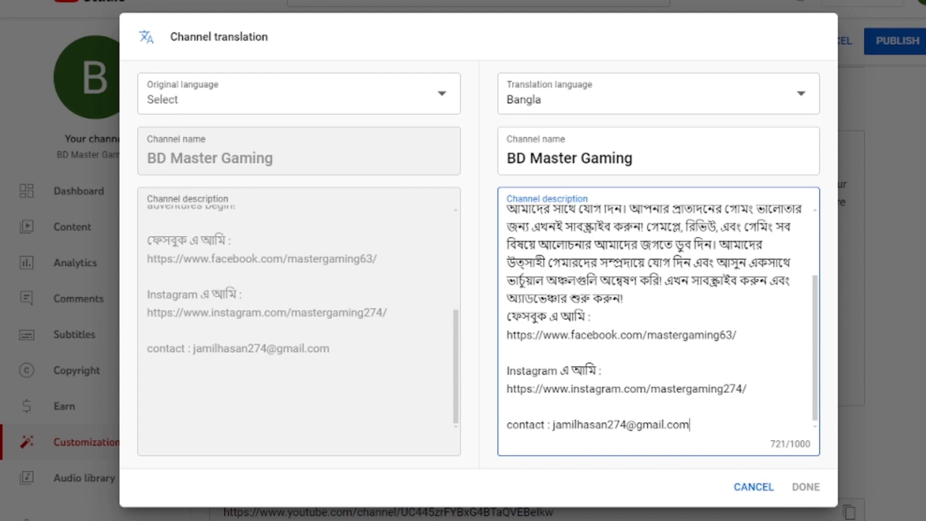
- Set the original language to English and complete the Bangla channel translation
scroll(703, 428, up, 5)
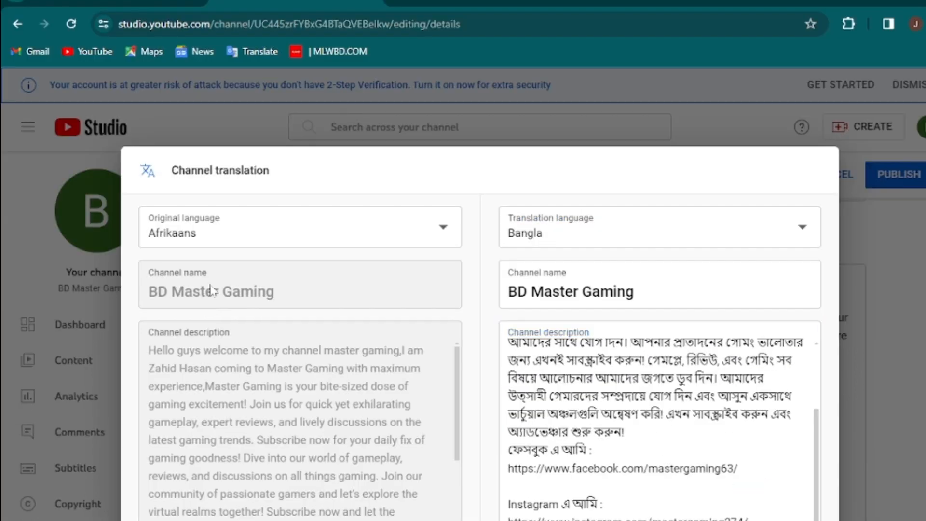
click(399, 226)
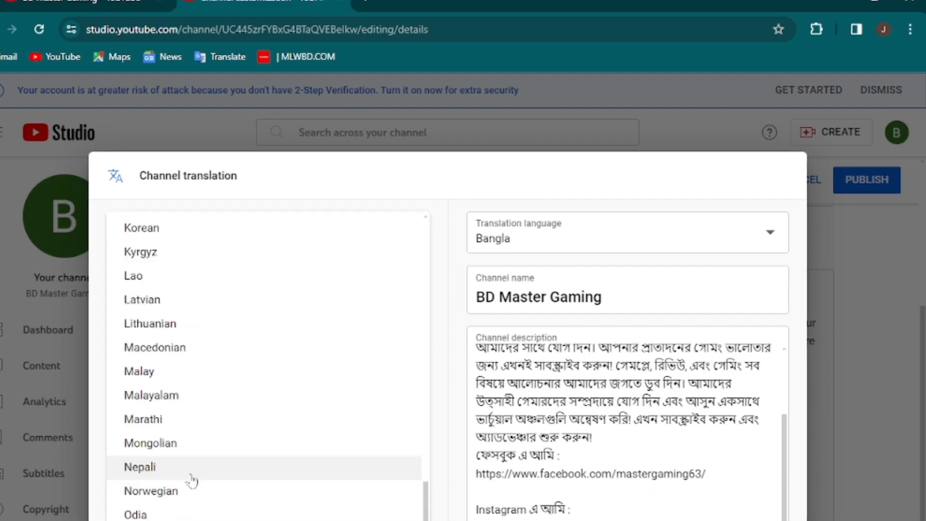
scroll(192, 480, up, 8)
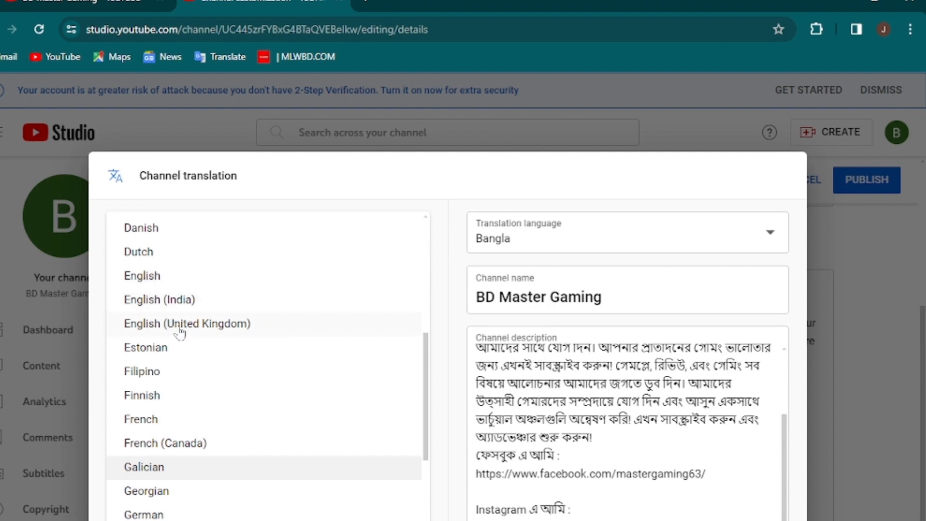
click(165, 277)
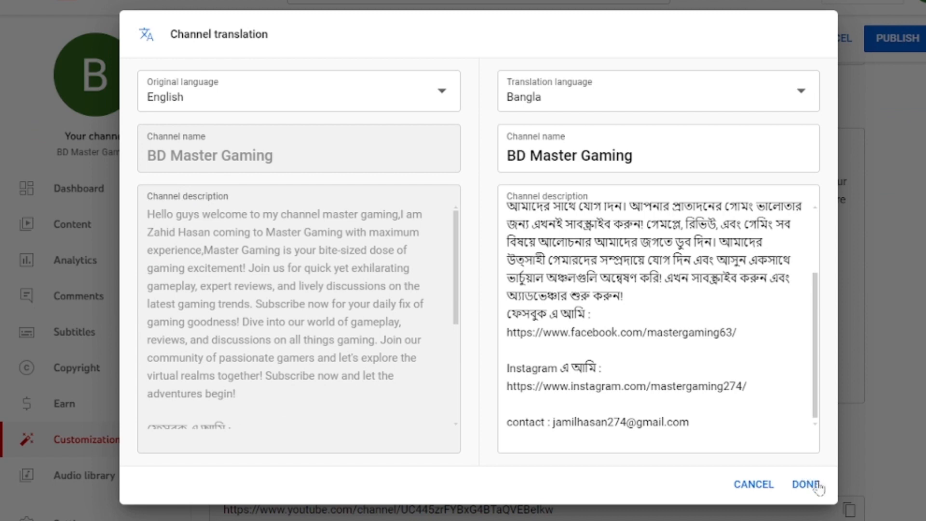
click(810, 485)
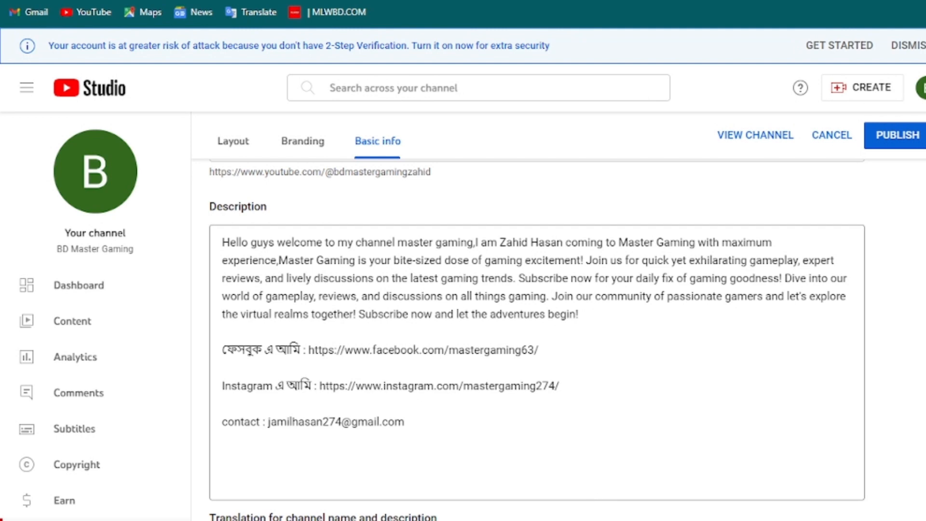
scroll(369, 405, down, 5)
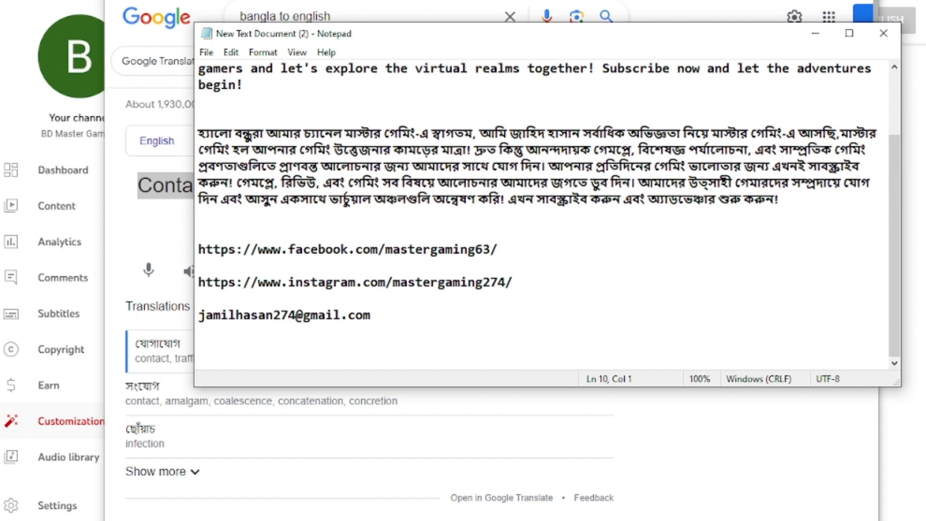
click(497, 249)
key(Down)
key(shift+Up)
right_click(217, 250)
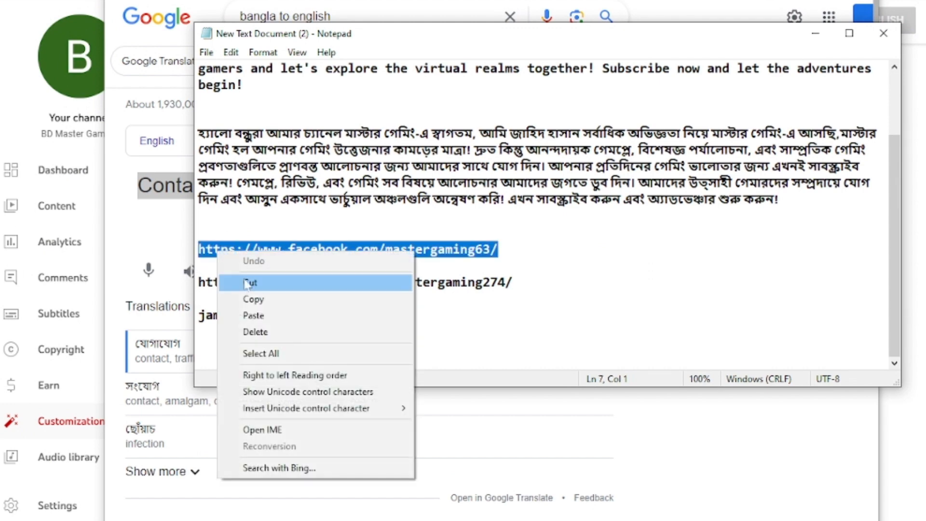
click(255, 300)
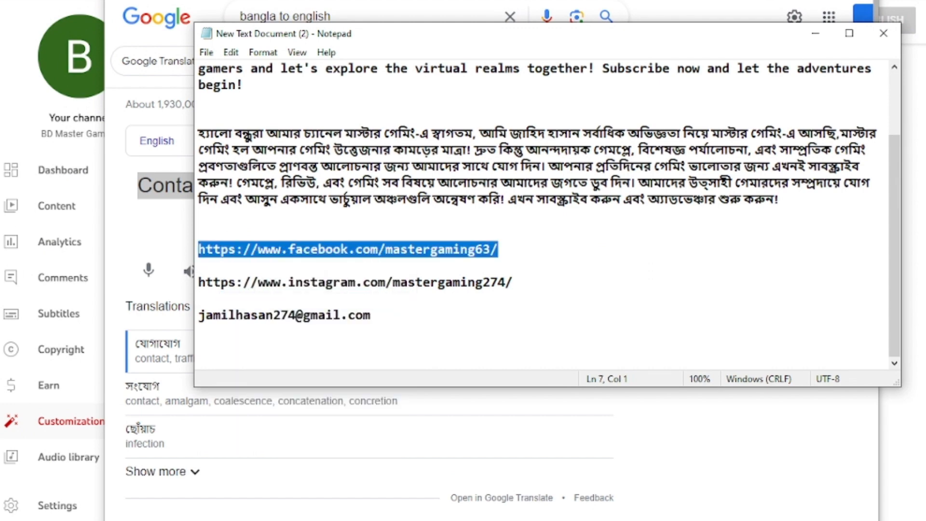
key(alt+Tab)
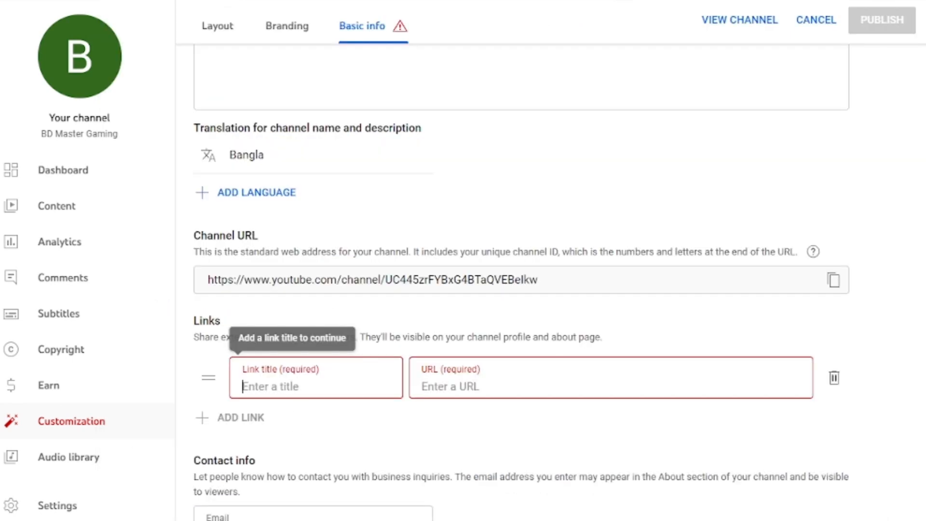
right_click(451, 388)
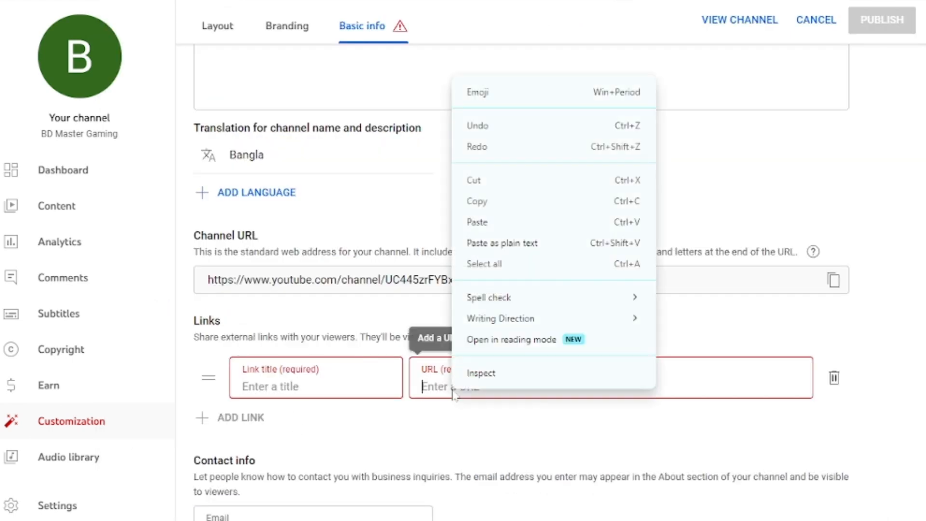
click(501, 223)
key(shift+Tab)
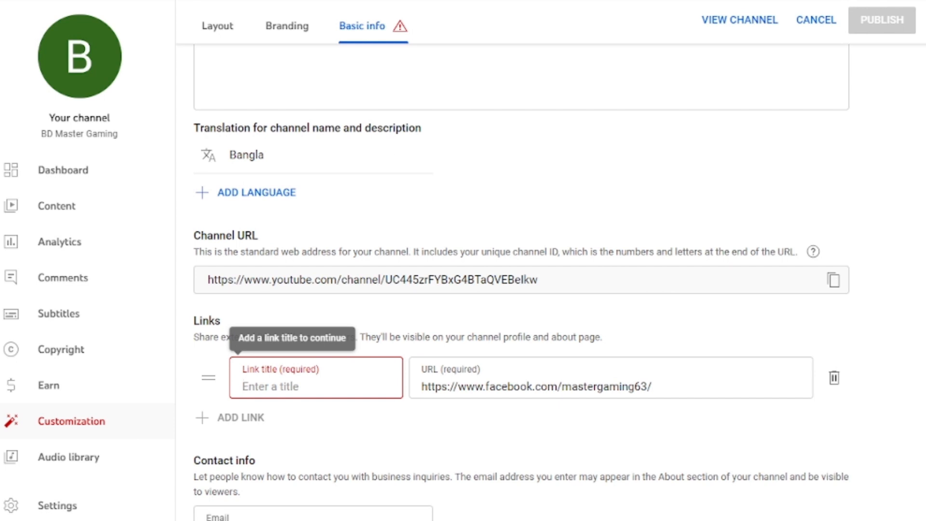
text(Fa)
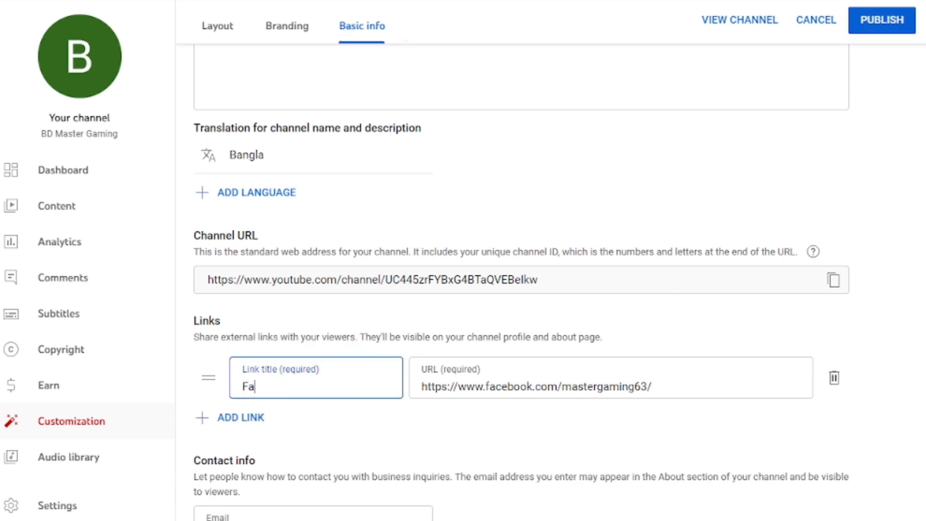
text(cebook)
click(223, 417)
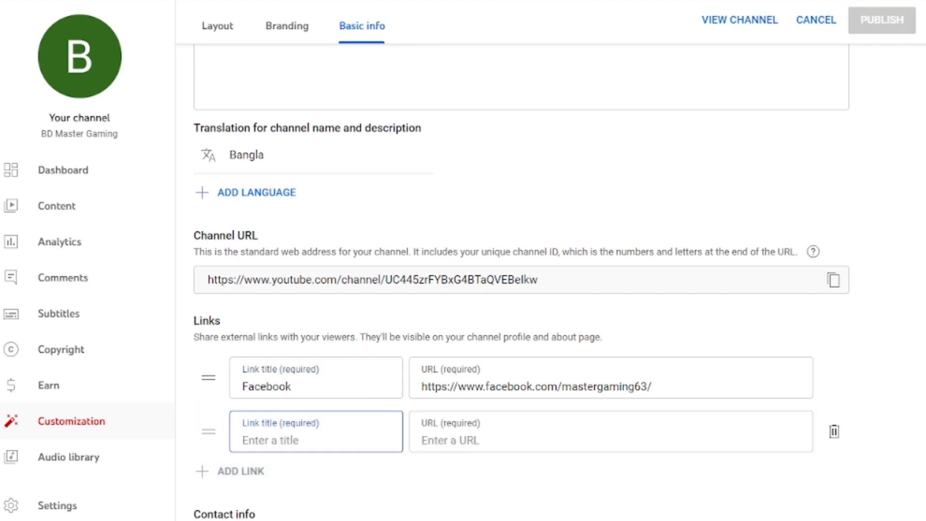
text(I)
key(BackSpace)
text(Instagram)
click(442, 520)
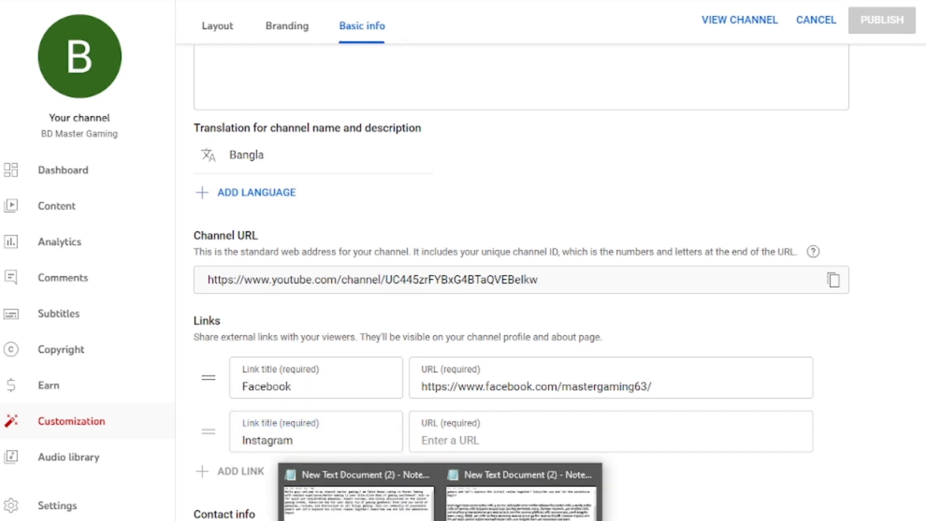
click(521, 497)
click(371, 316)
drag(513, 282, 188, 282)
key(alt+Tab)
click(446, 440)
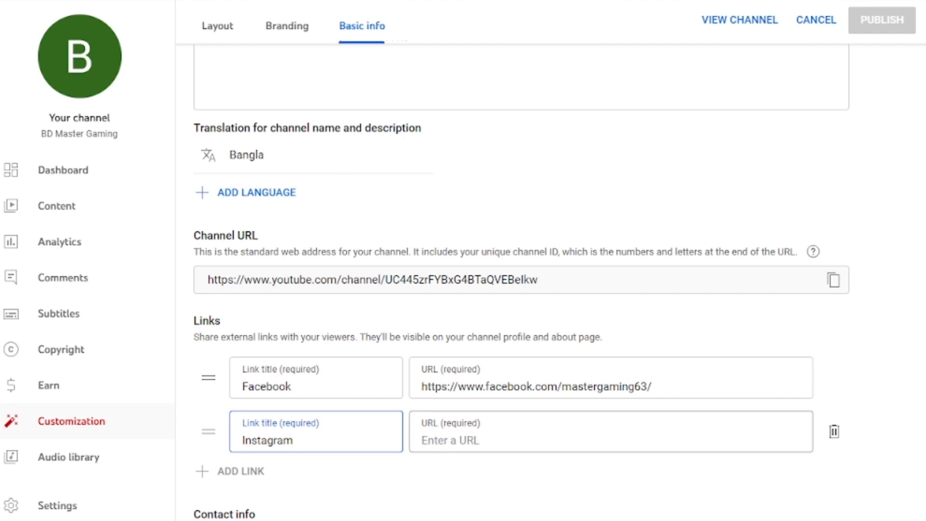
key(ctrl+v)
- Copy the contact e-mail address from the Notepad document for the channel's Contact info email field
scroll(237, 470, down, 1)
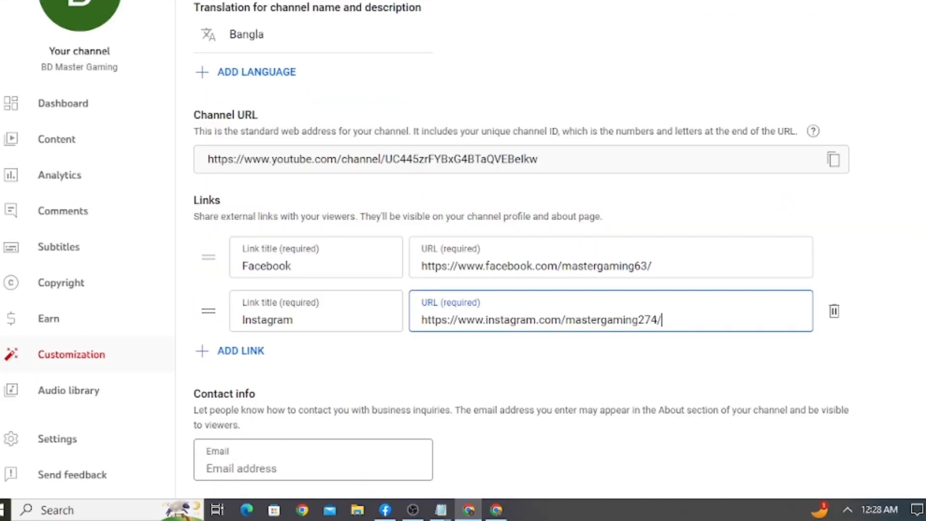
click(265, 517)
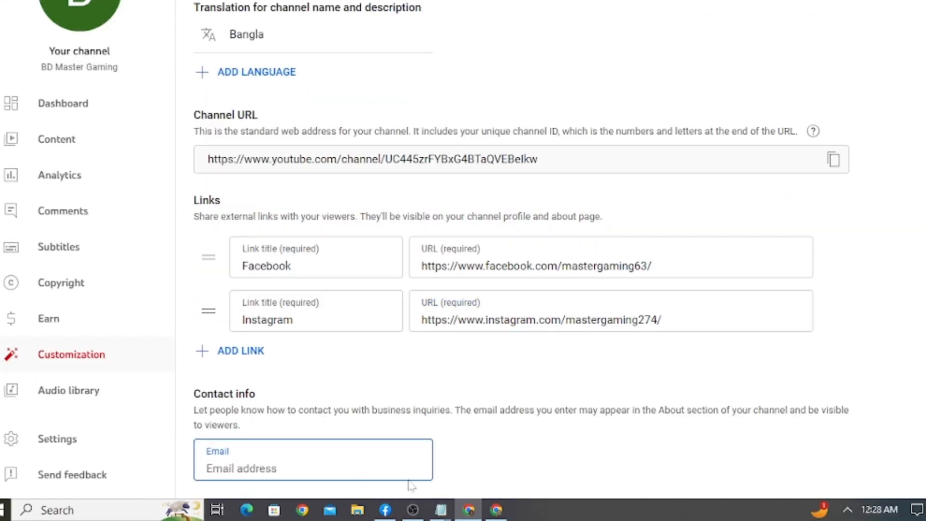
click(441, 510)
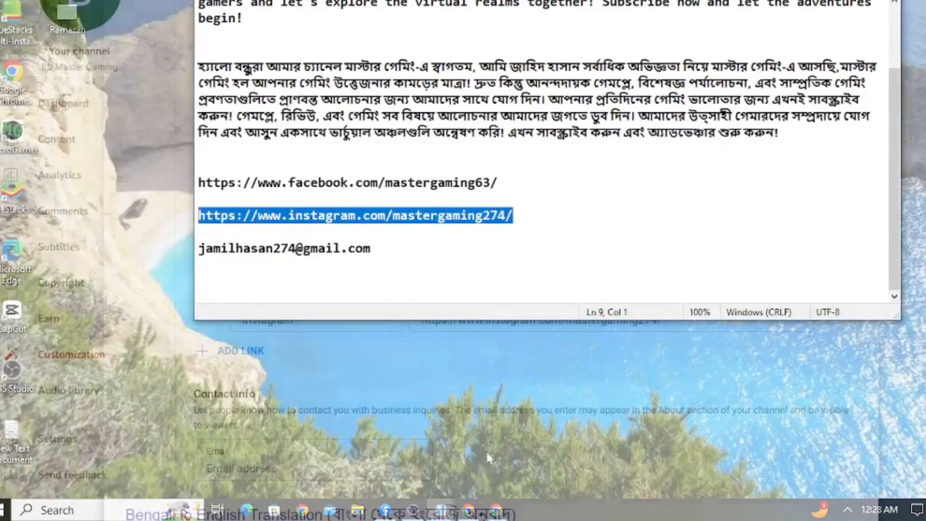
click(487, 477)
click(199, 265)
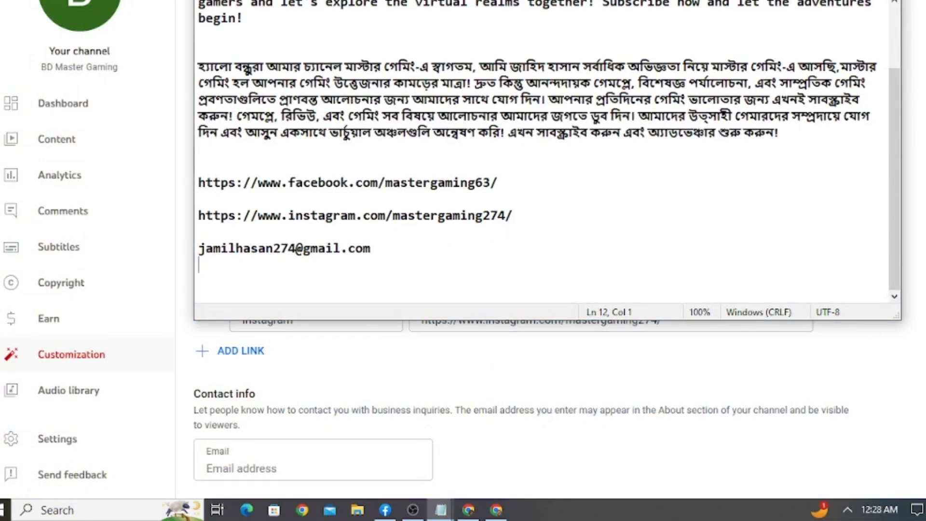
drag(373, 259, 198, 252)
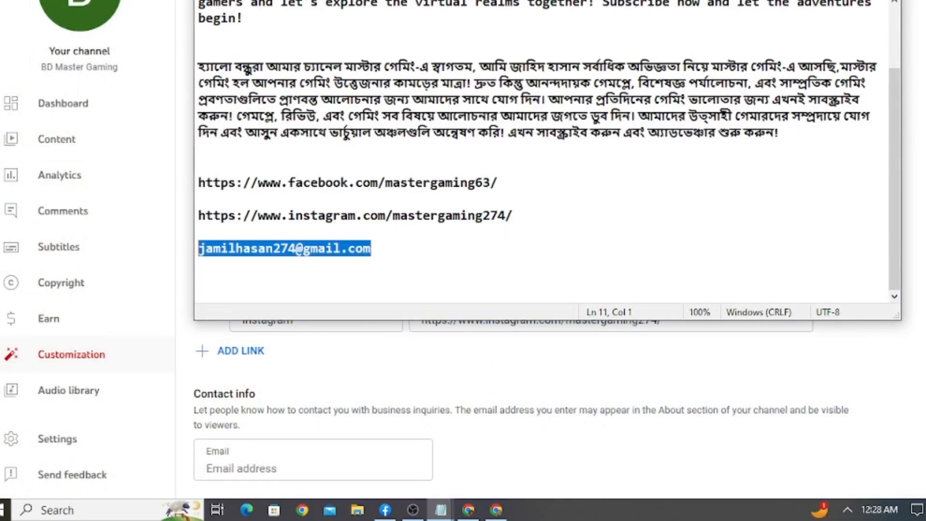
right_click(235, 254)
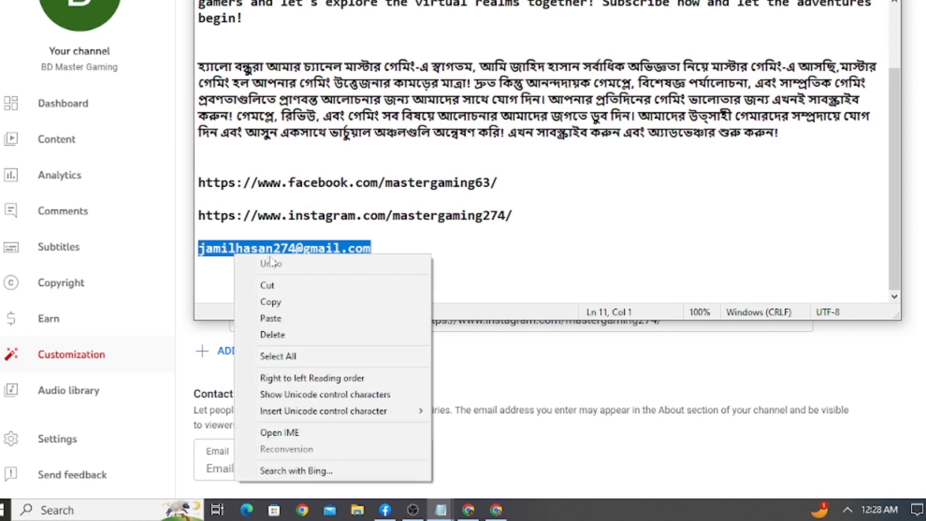
click(270, 302)
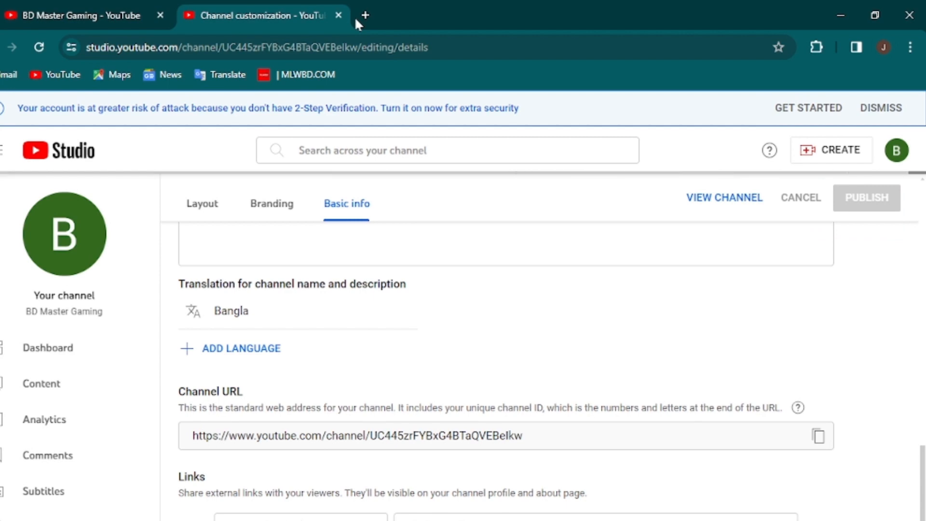
- Open YouTube in a new browser tab, view the BD Master Gaming channel page, and close the browser
click(358, 16)
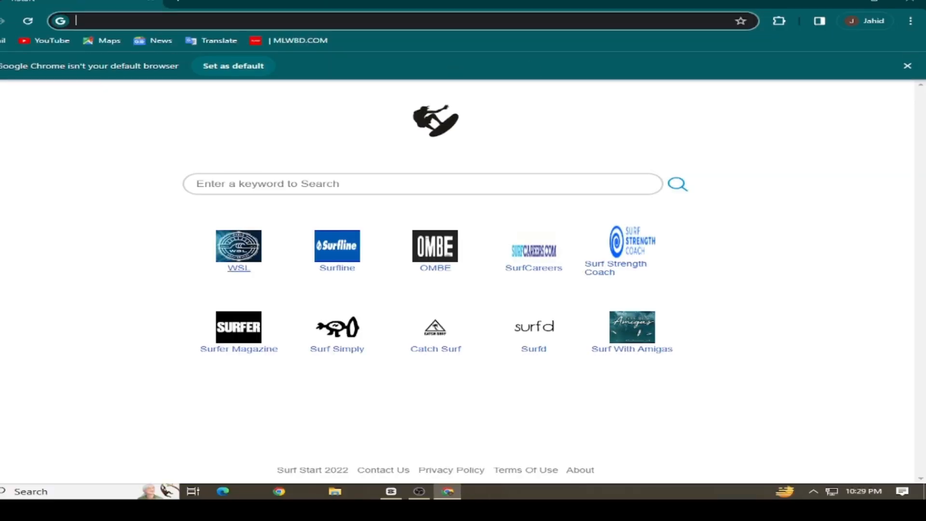
click(53, 46)
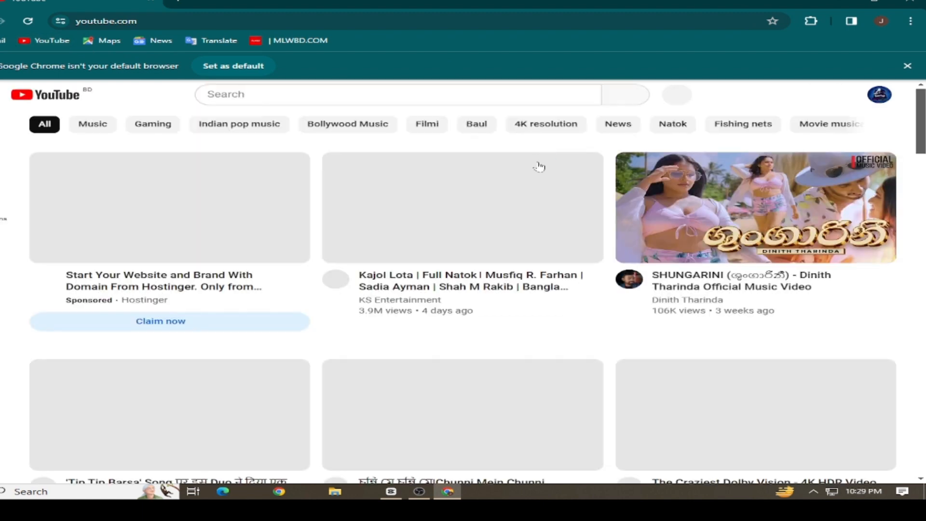
click(880, 94)
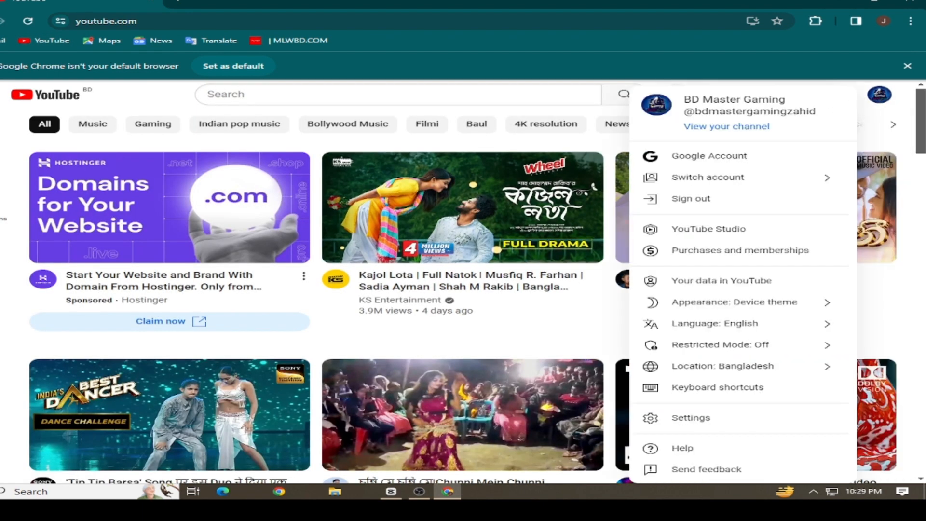
click(722, 131)
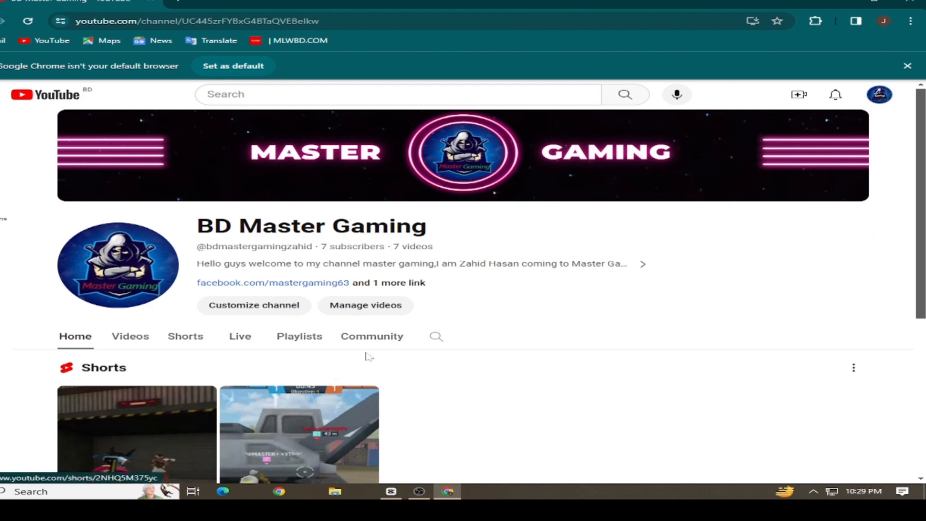
click(910, 4)
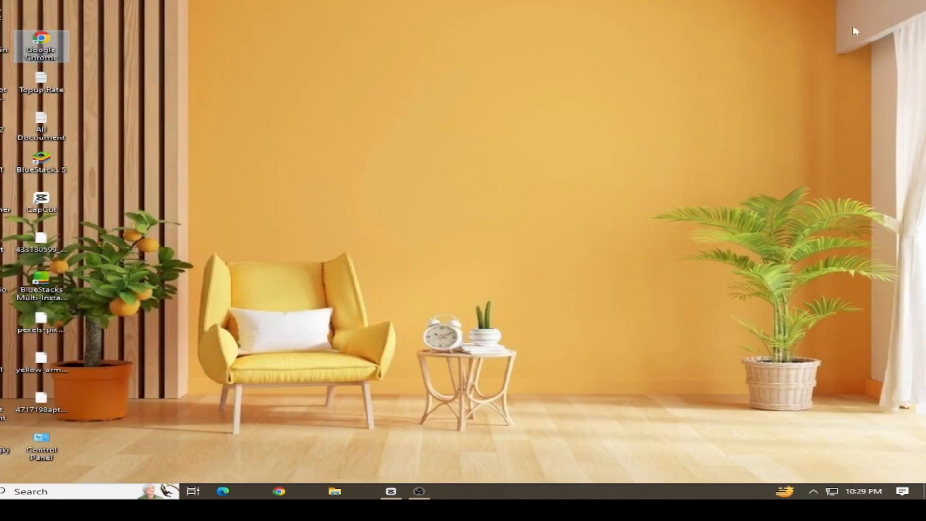
right_click(491, 141)
right_click(523, 168)
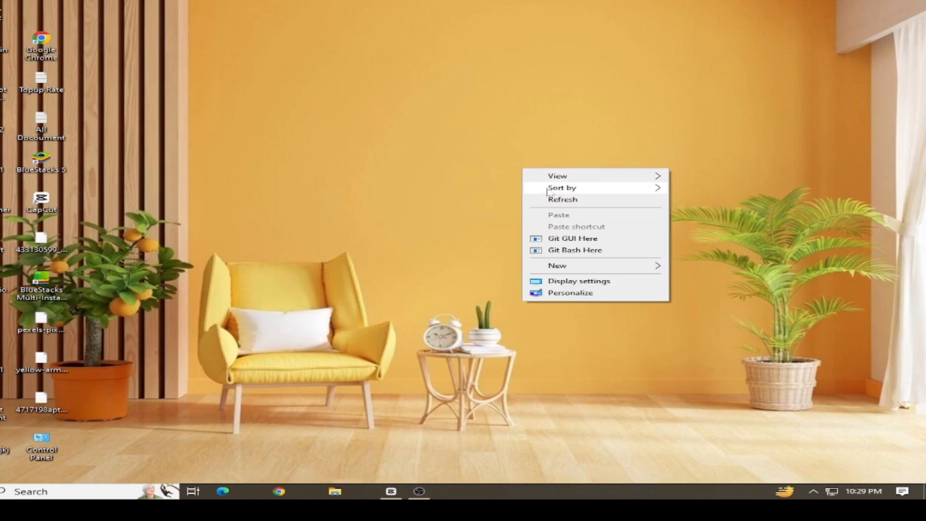
click(553, 199)
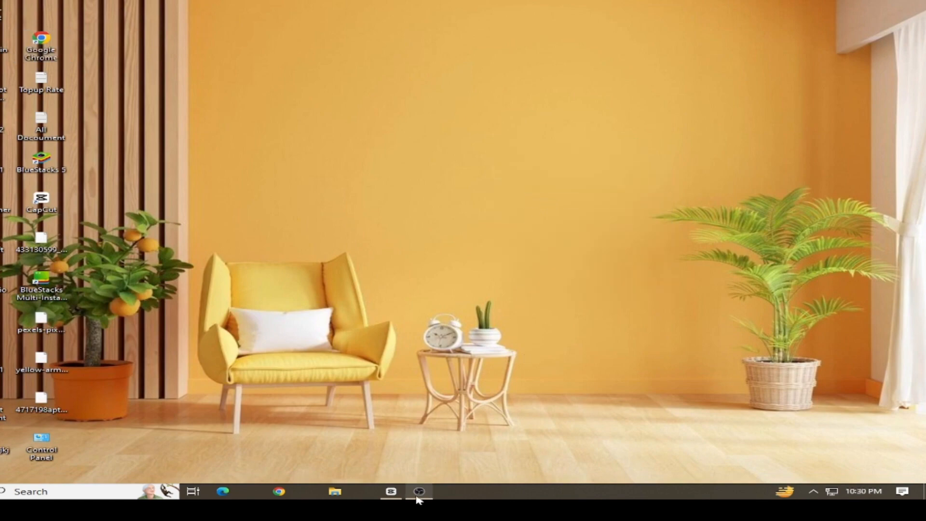
click(417, 497)
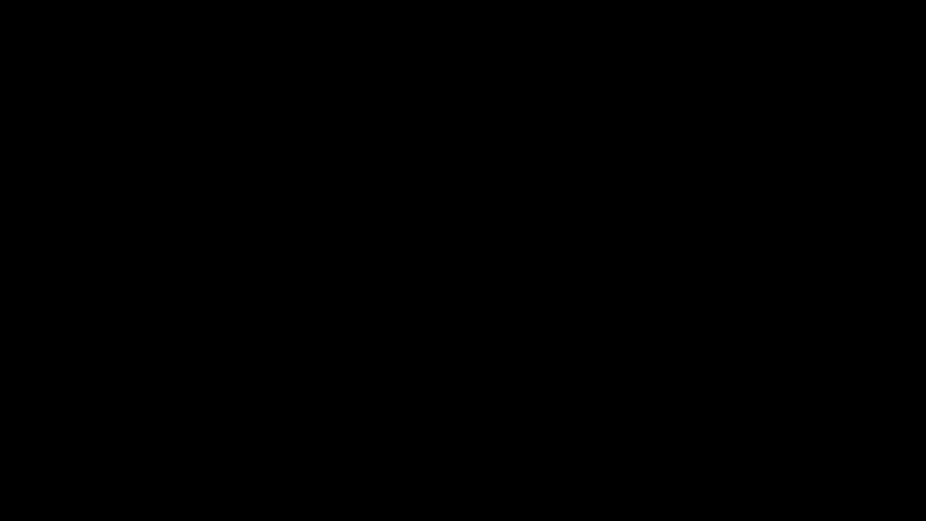